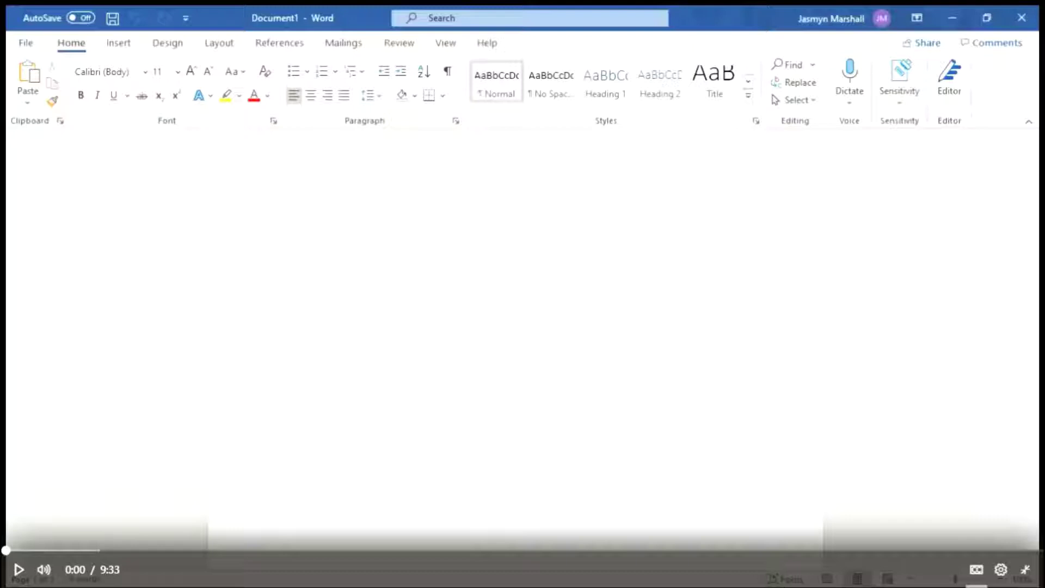
- Look at the Paragraph settings and File screen without changes, then return to the blank document
click(19, 569)
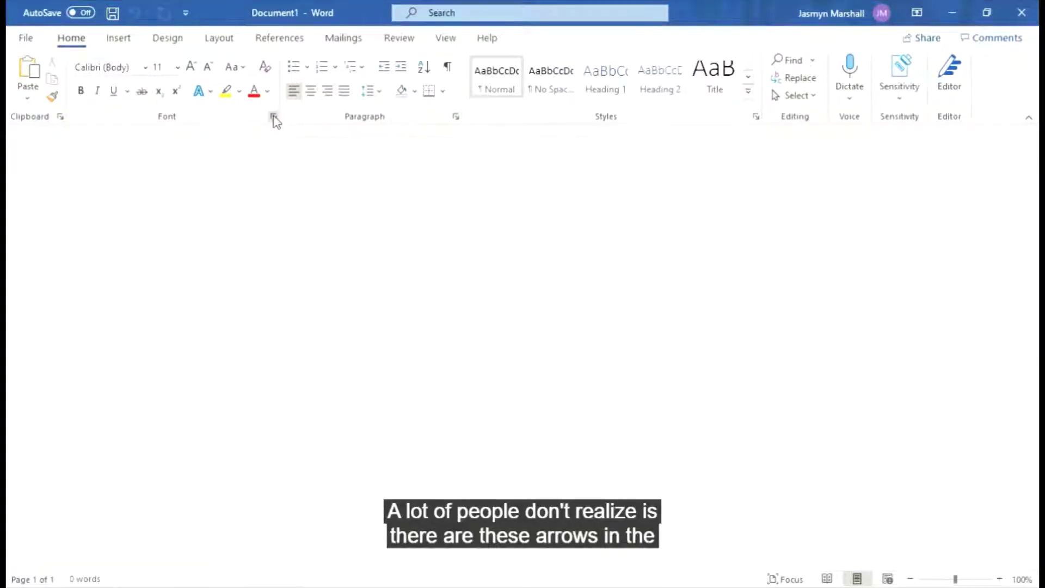
click(457, 118)
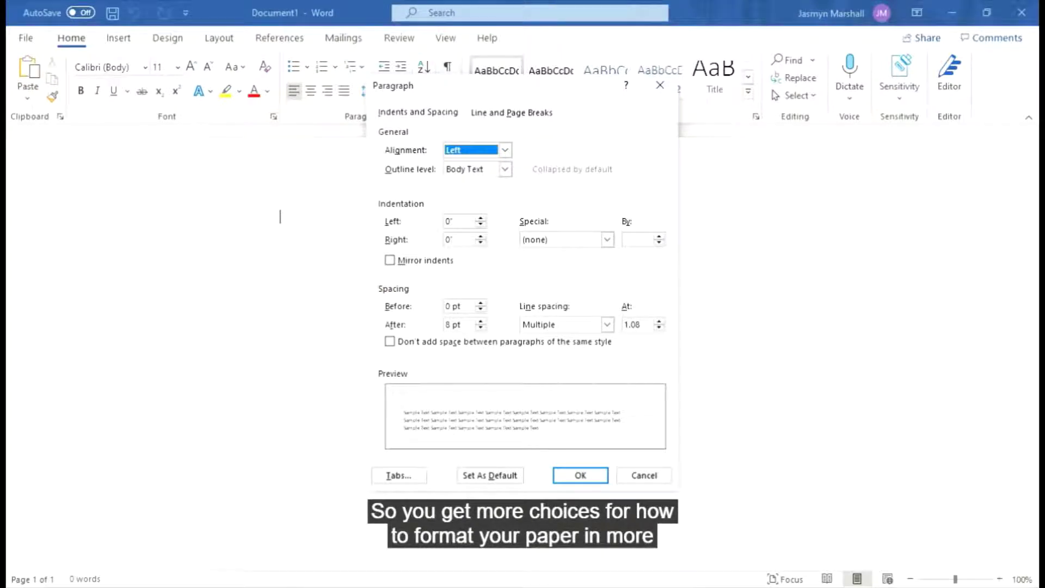
click(660, 85)
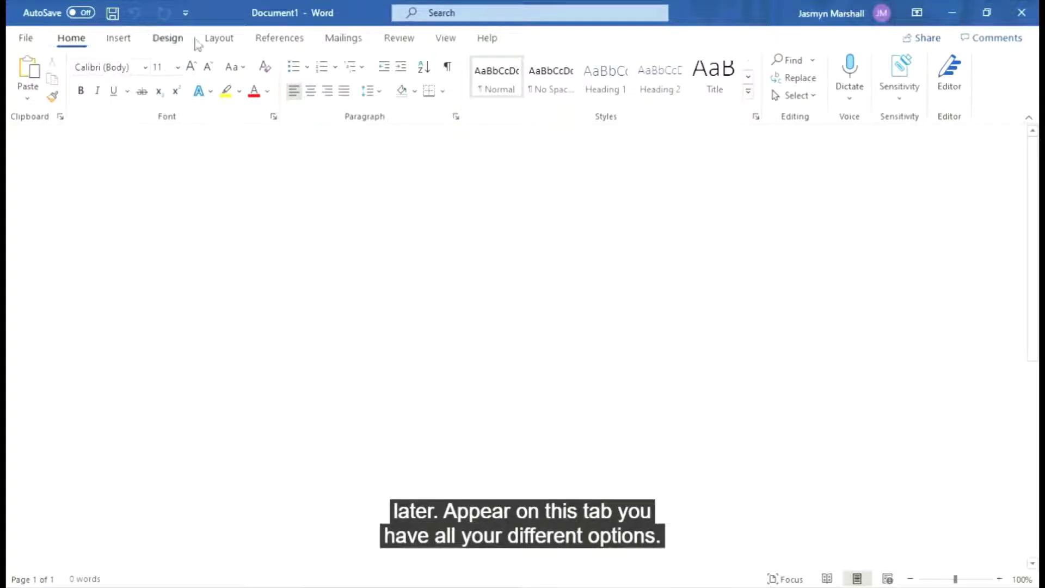
click(23, 37)
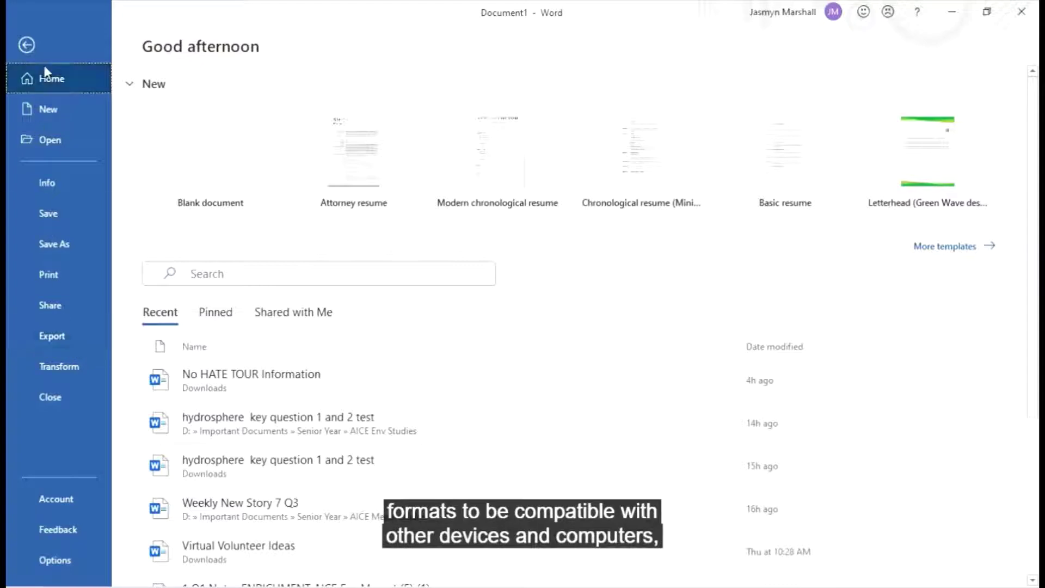
click(29, 47)
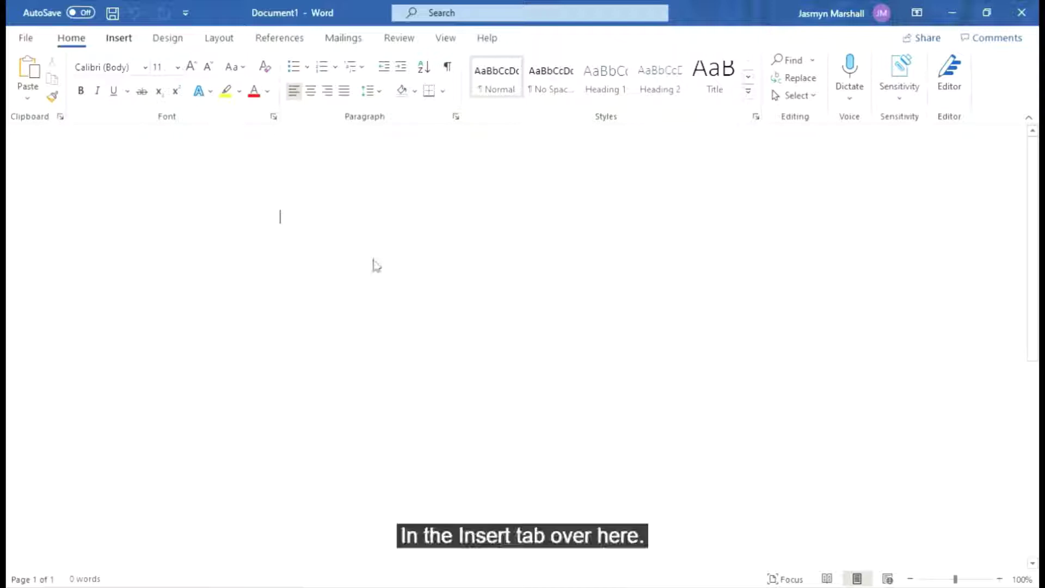
- Insert a comment, mark it resolved, and display the built-in header designs
click(119, 39)
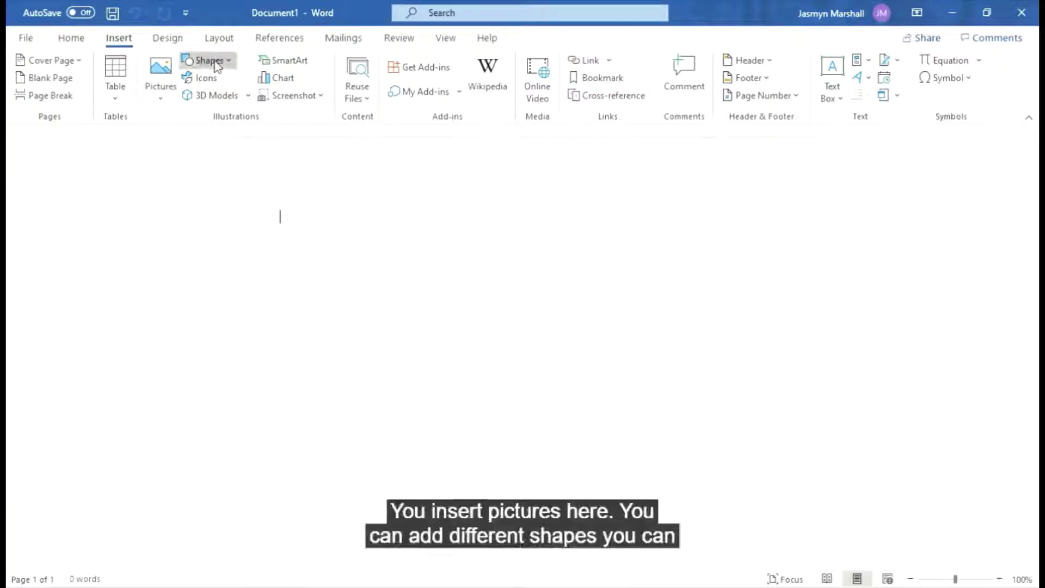
click(210, 61)
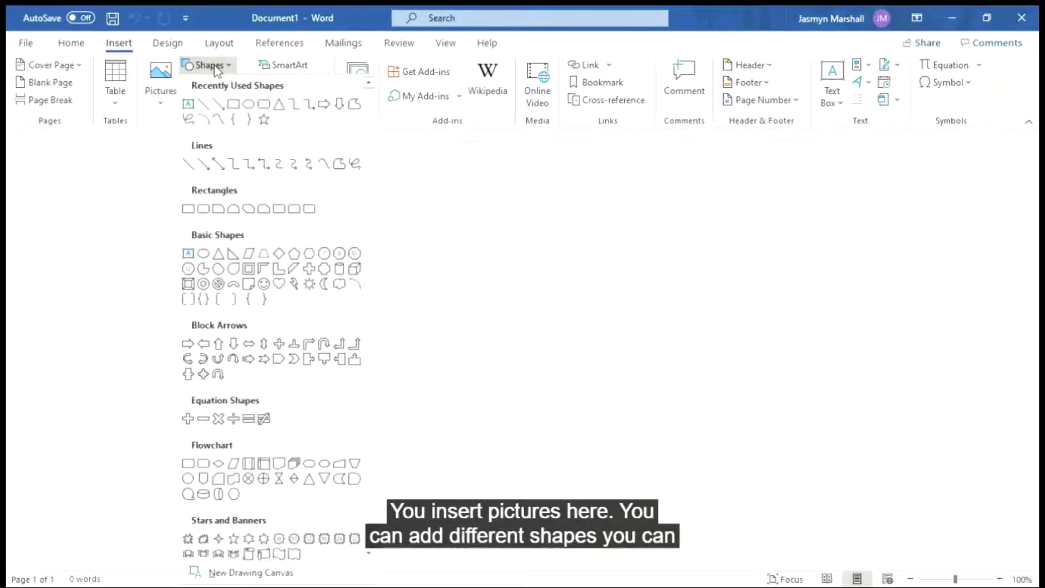
click(698, 87)
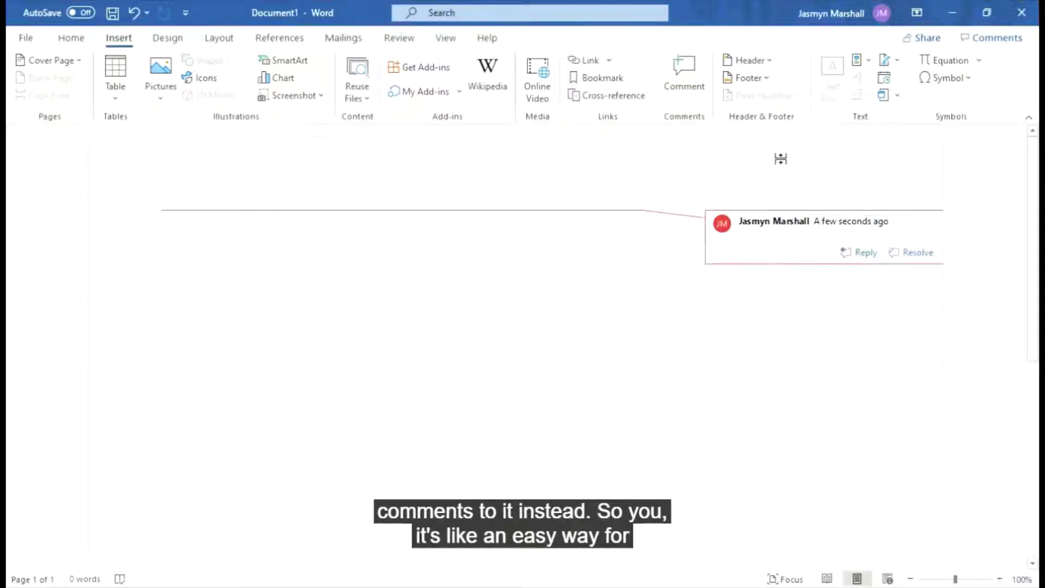
click(914, 254)
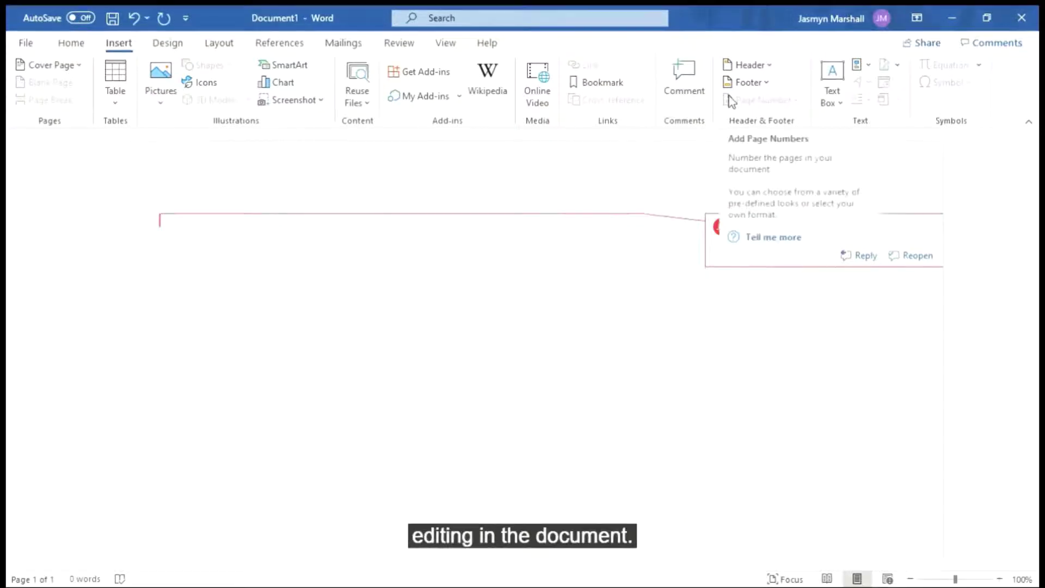
click(762, 313)
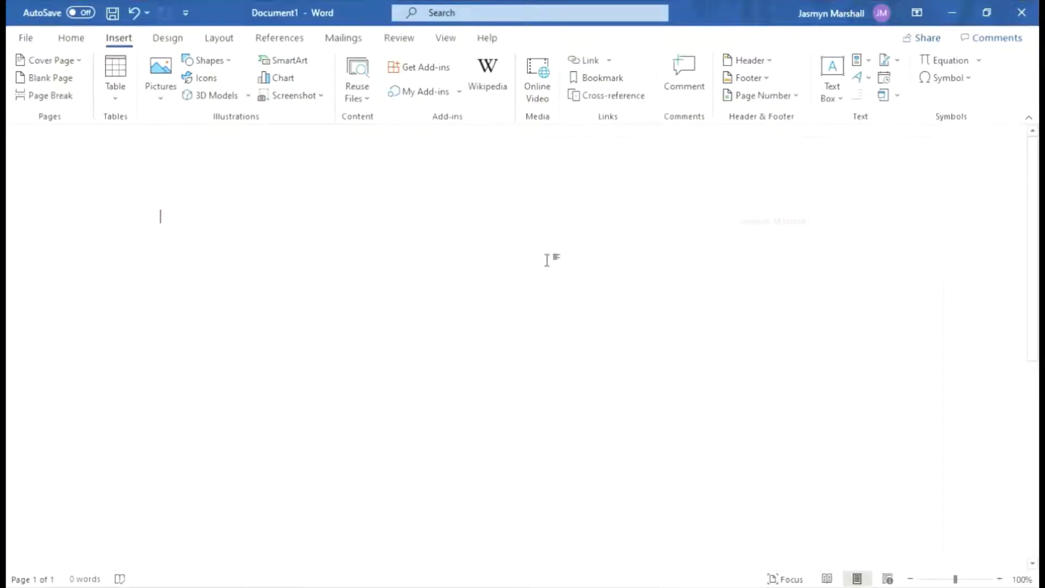
click(742, 60)
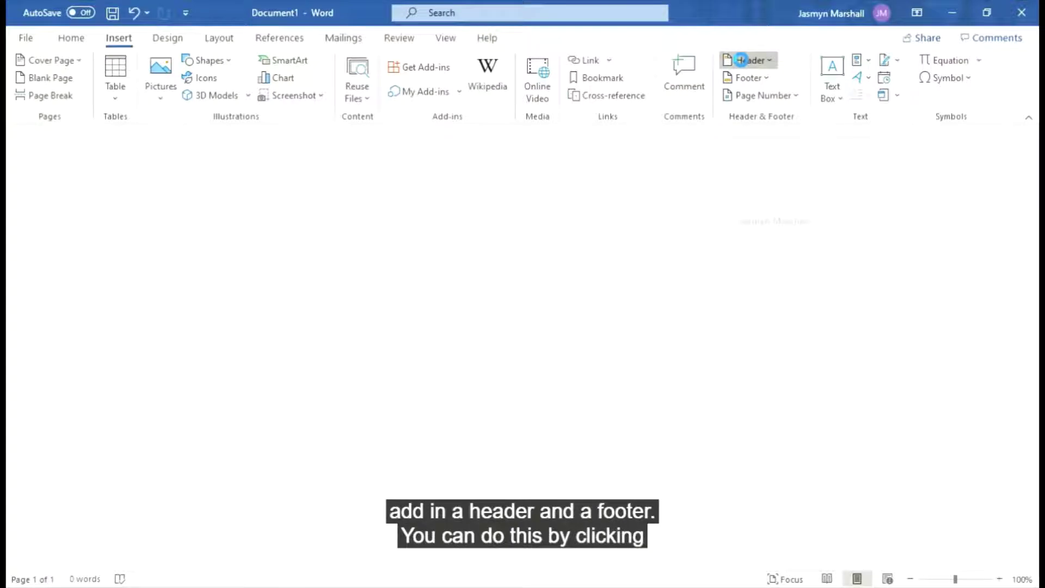
- Dismiss the header gallery without a design and open the empty page header for editing
click(440, 165)
double_click(439, 161)
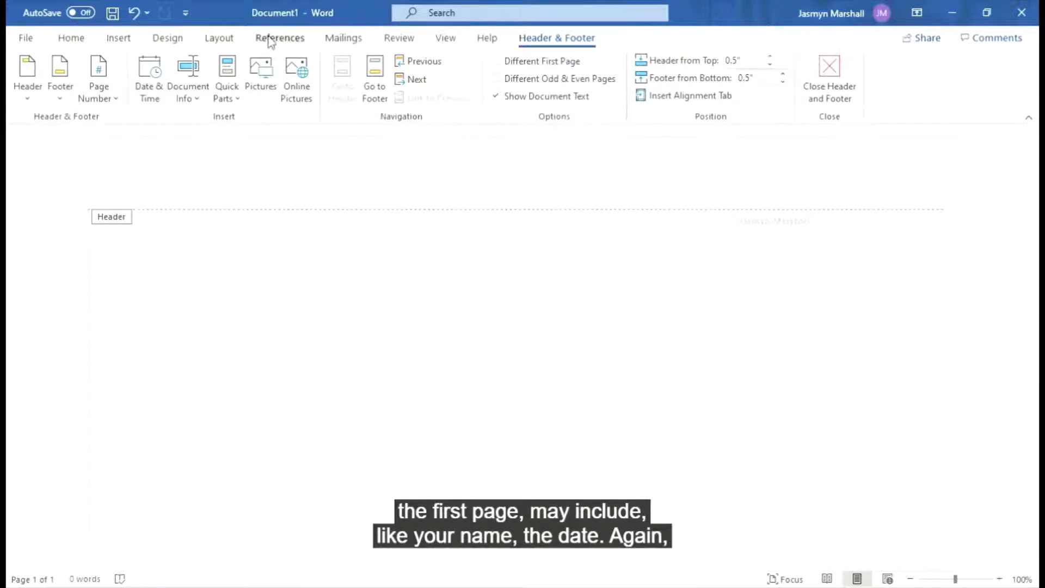
- Check the Design tab and the Layout orientation choices, leaving the page portrait
click(168, 38)
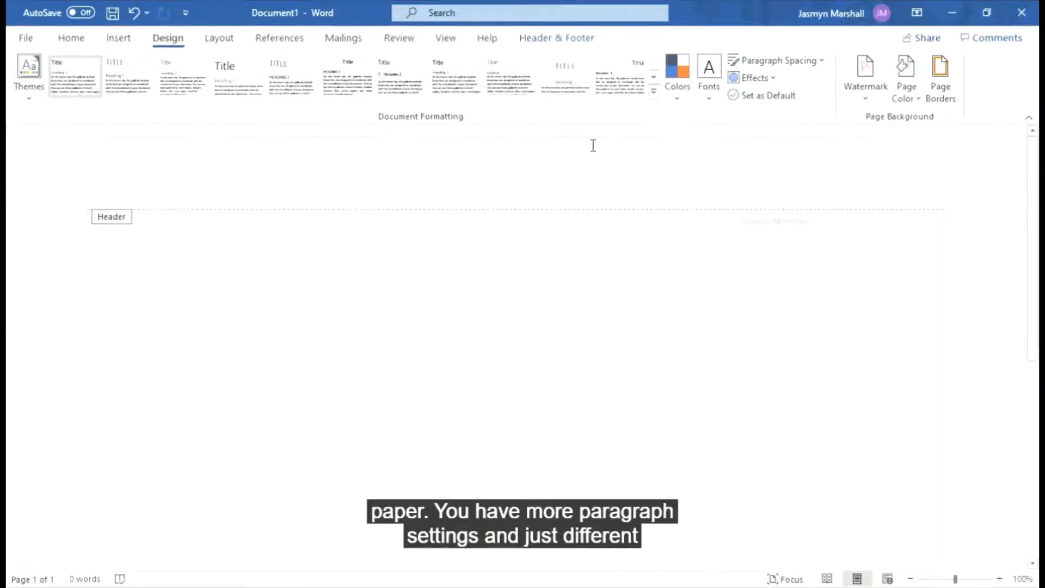
click(235, 43)
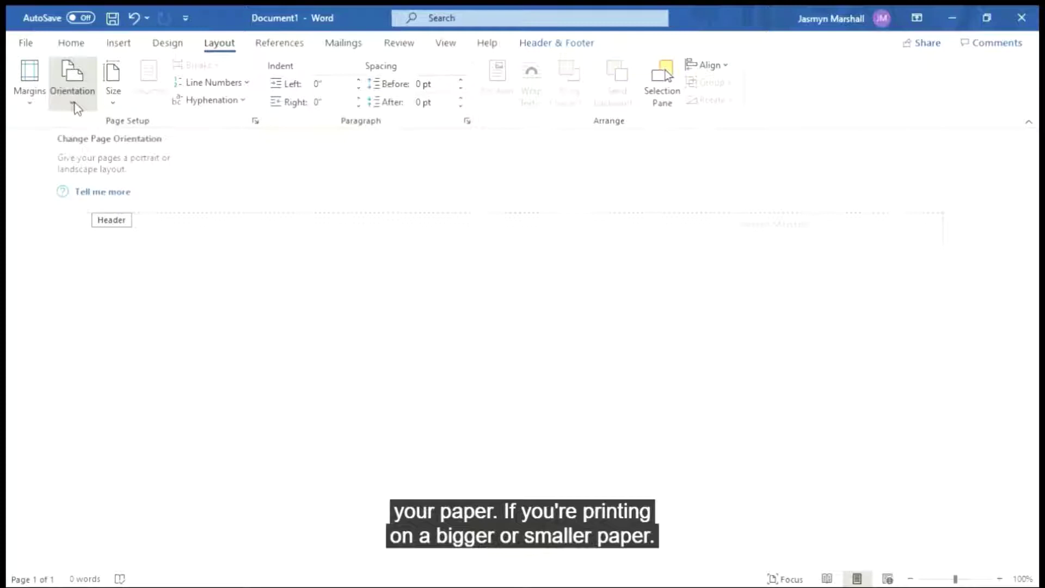
click(76, 105)
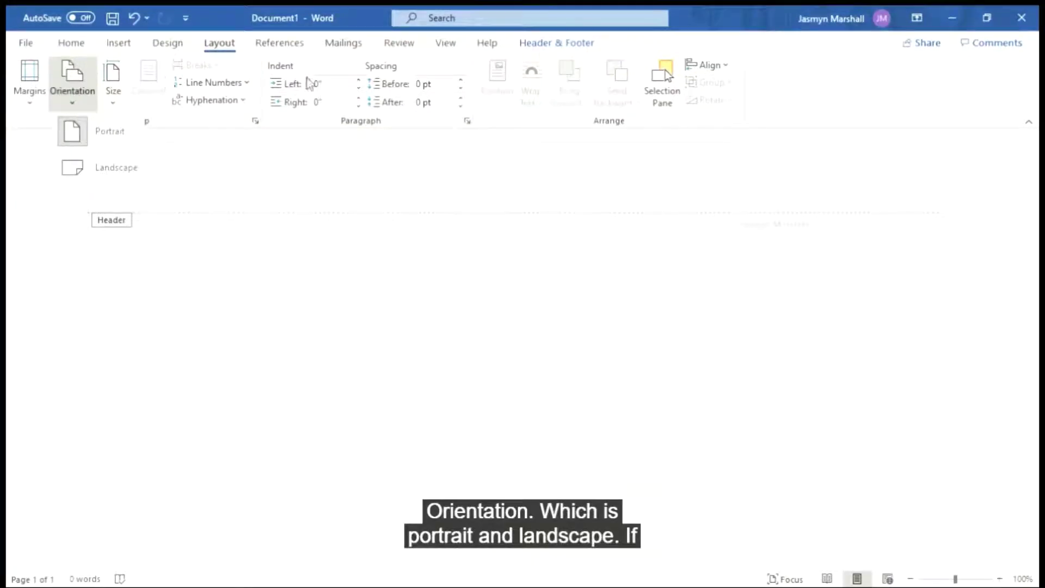
click(270, 49)
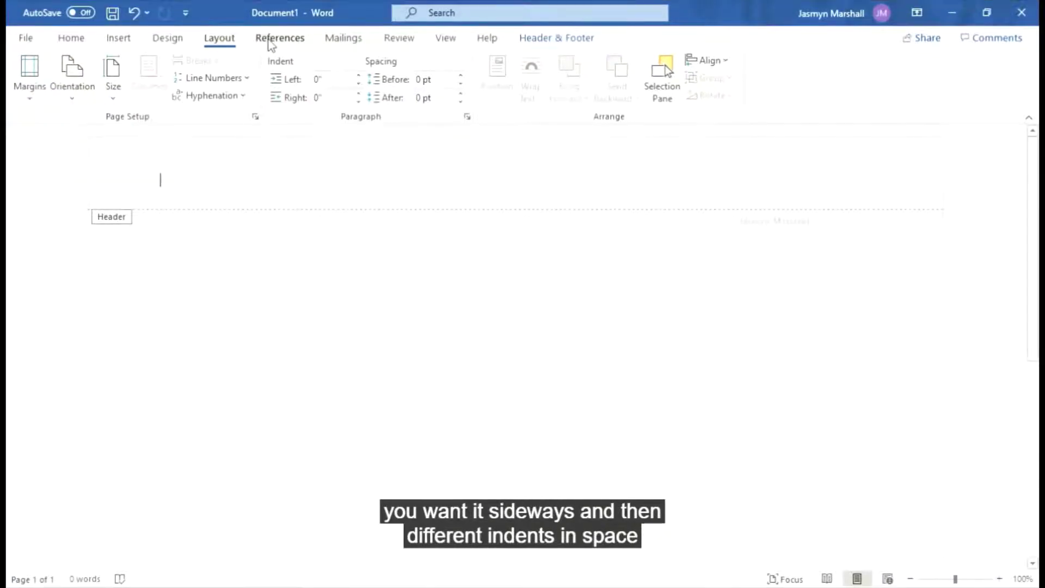
- Browse the References citation styles, keeping APA, then move on to the Mailings tools
click(270, 41)
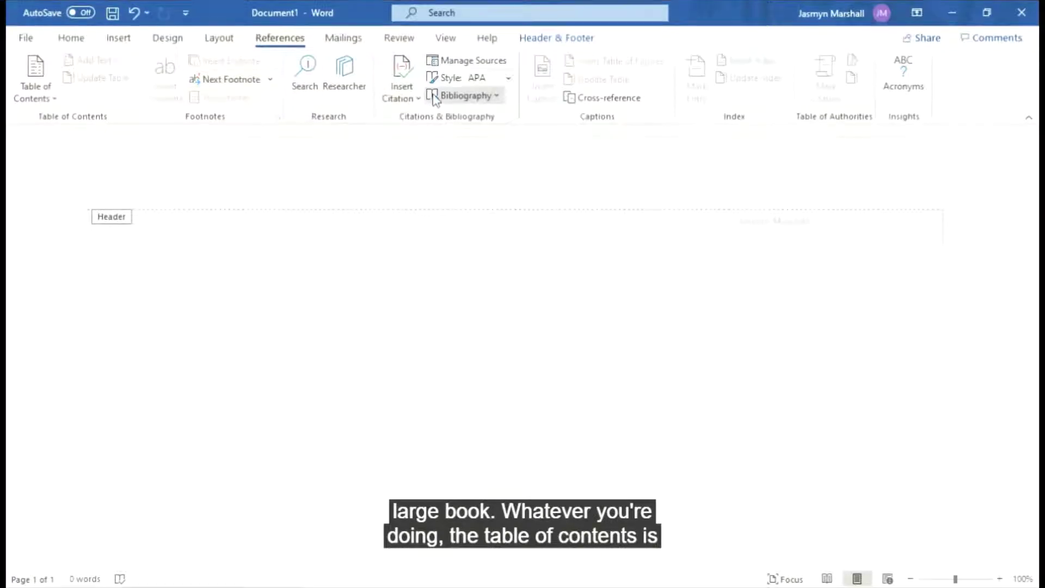
click(508, 77)
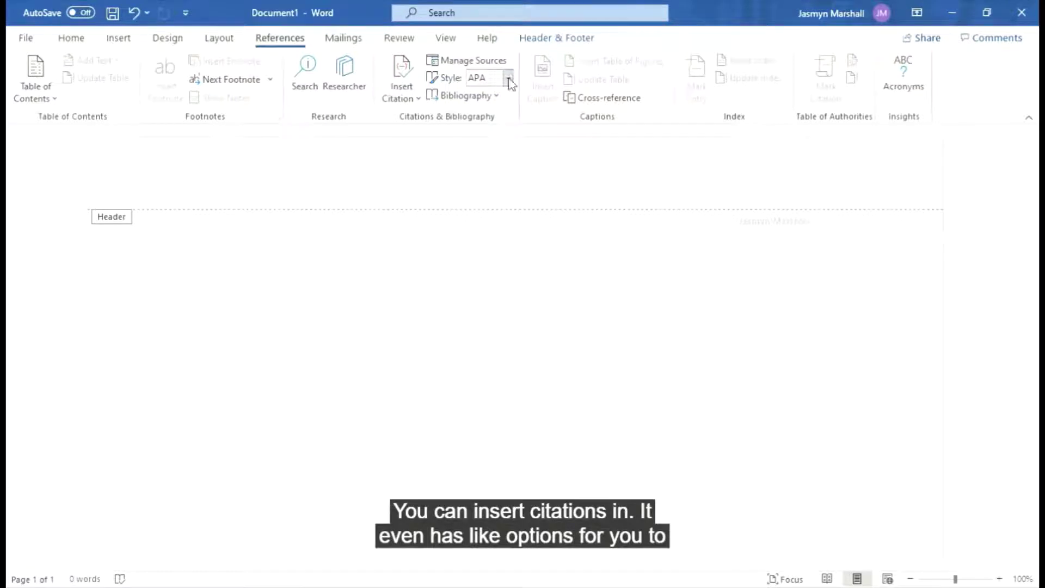
click(509, 80)
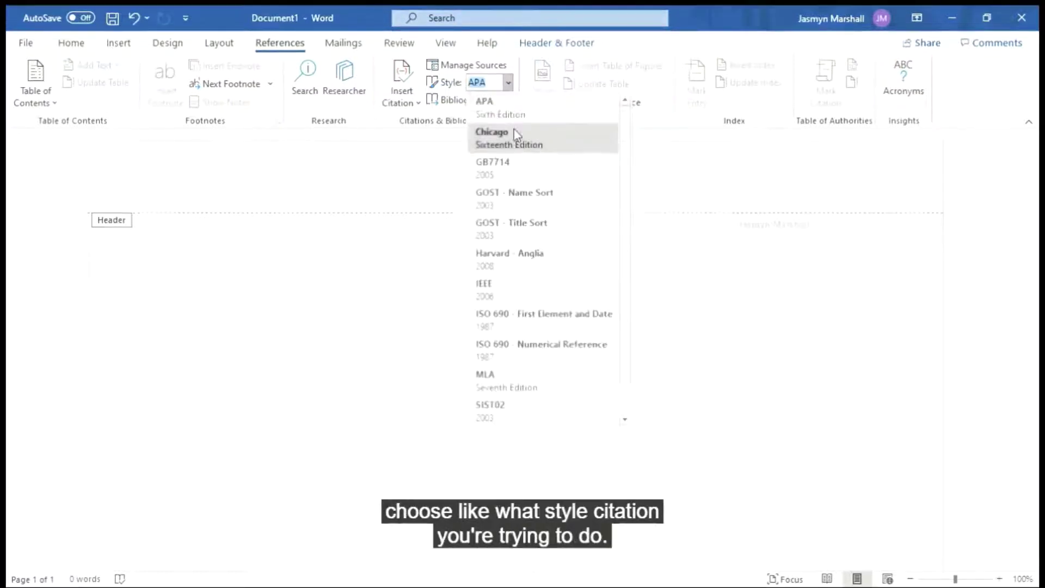
scroll(532, 348, down, 1)
scroll(532, 351, up, 1)
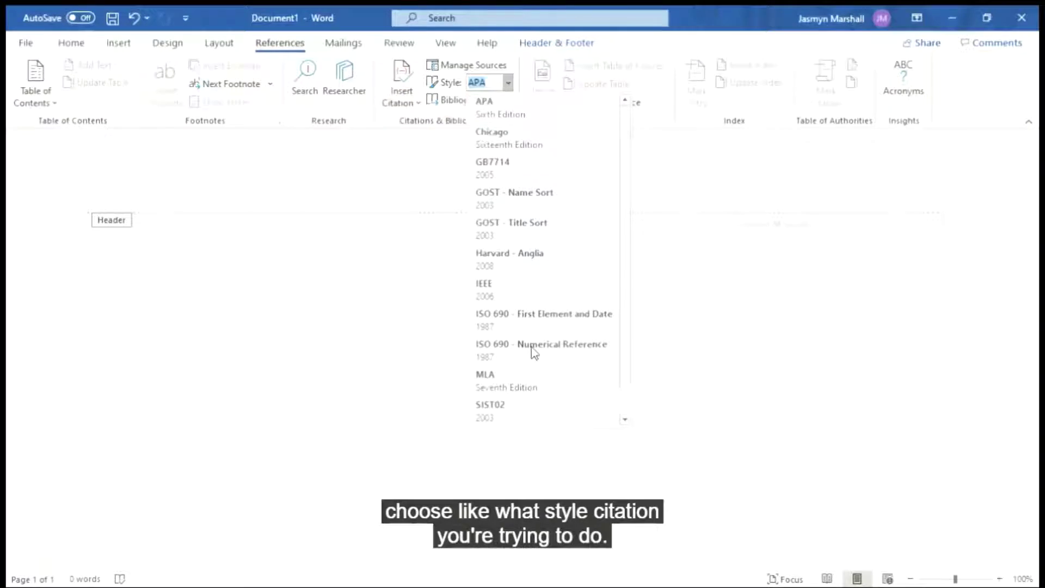
click(376, 239)
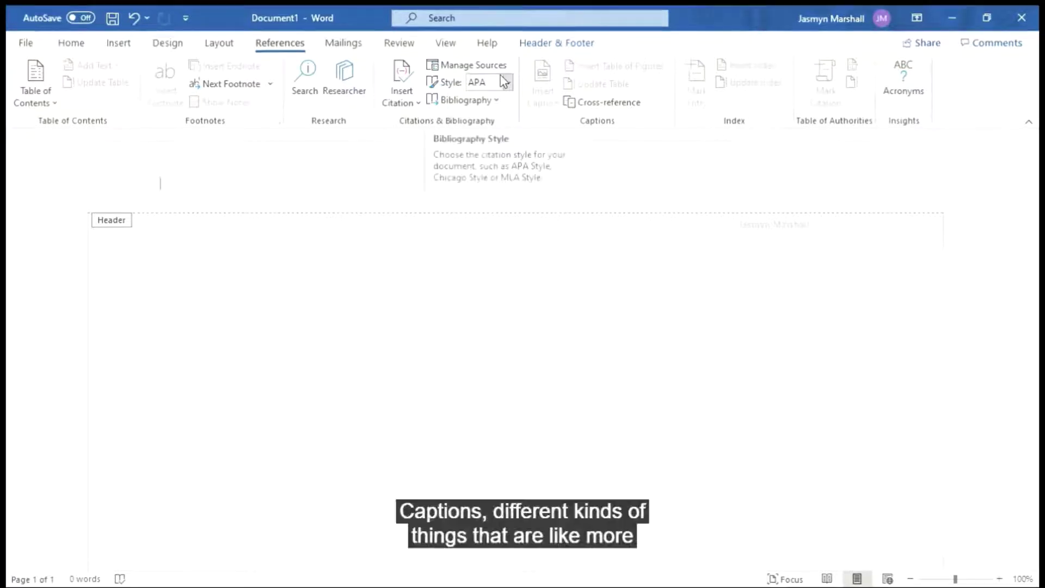
click(344, 37)
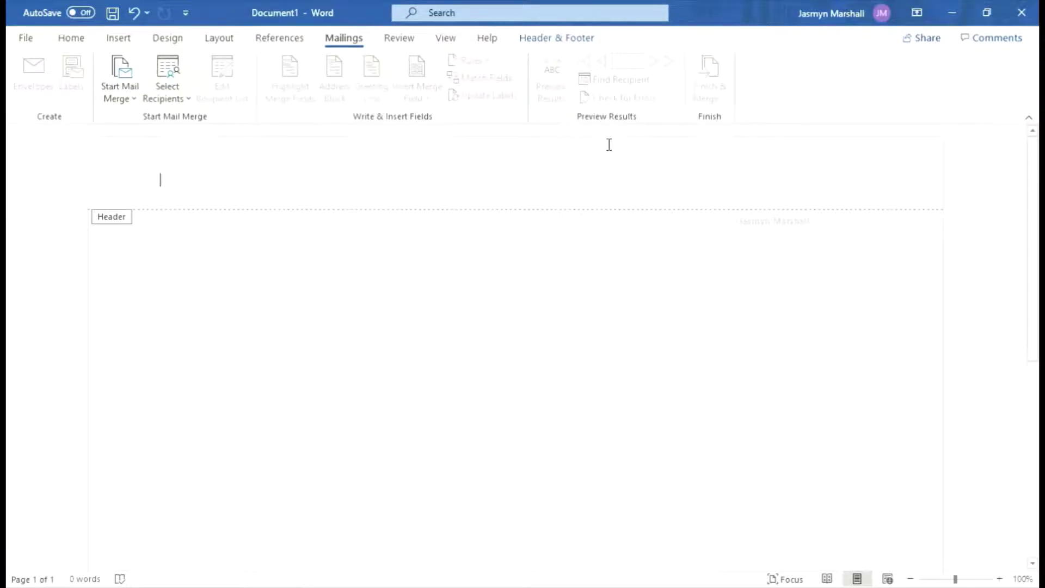
- Pass through the Review tools to reach the View tab's display options
click(398, 43)
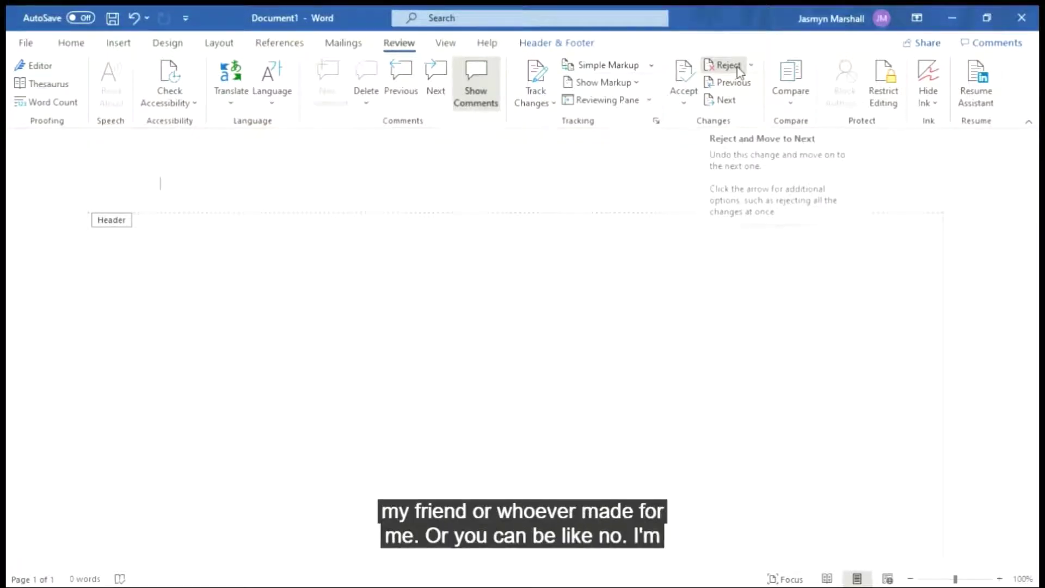
click(436, 44)
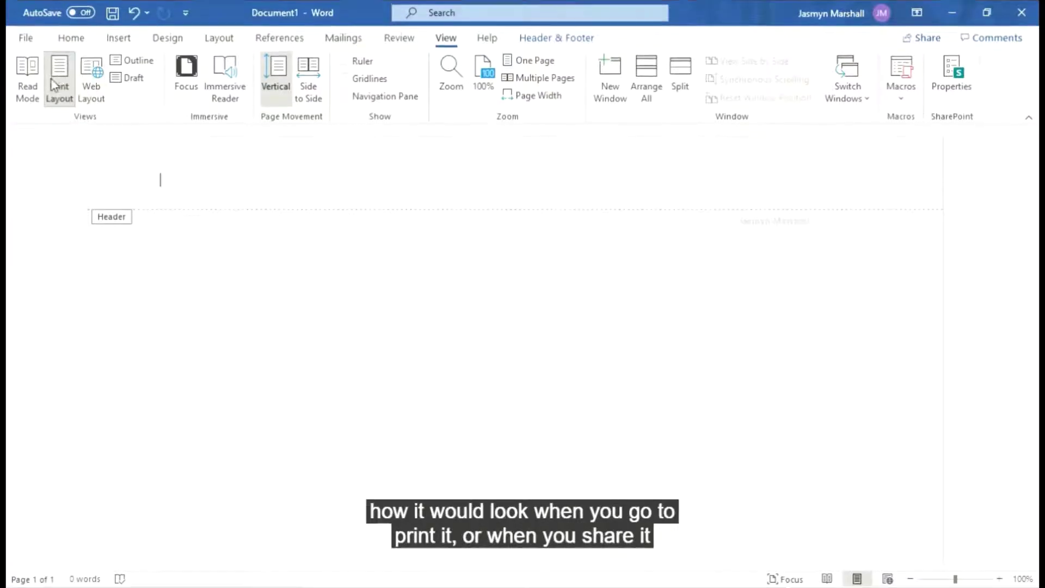
- Try Read Mode briefly and return to editing the document
click(31, 86)
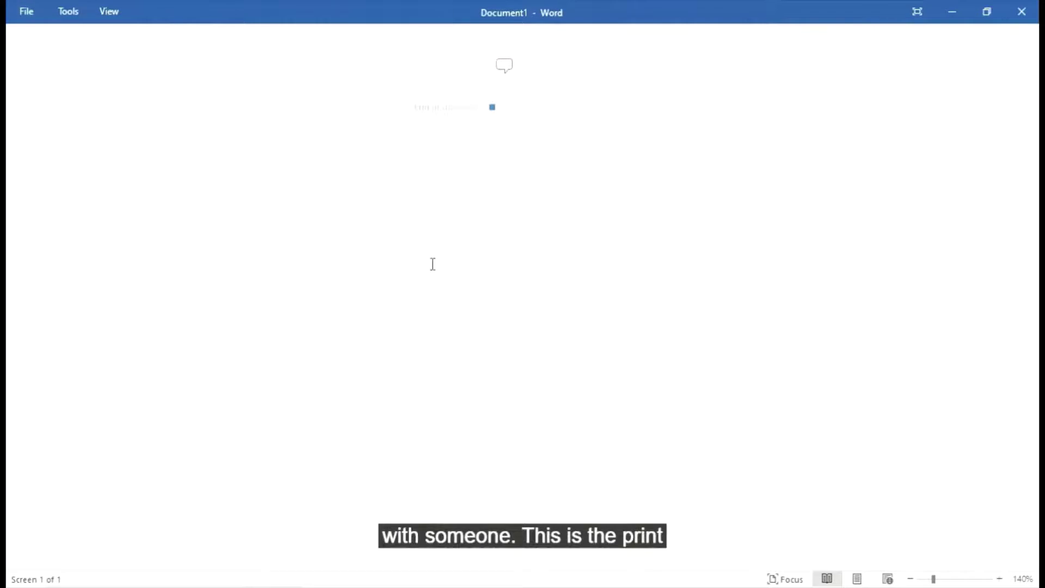
click(109, 14)
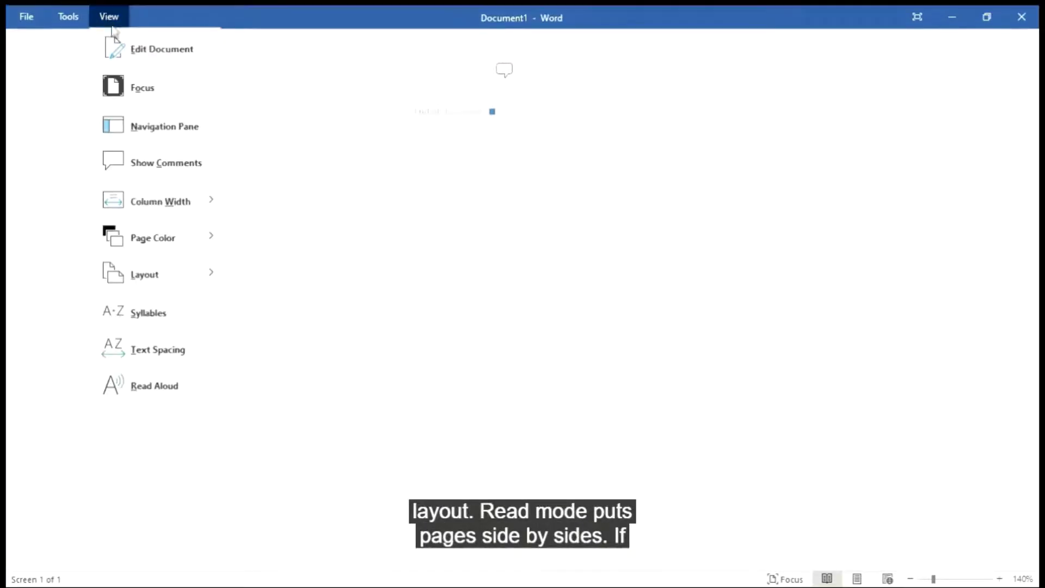
click(161, 57)
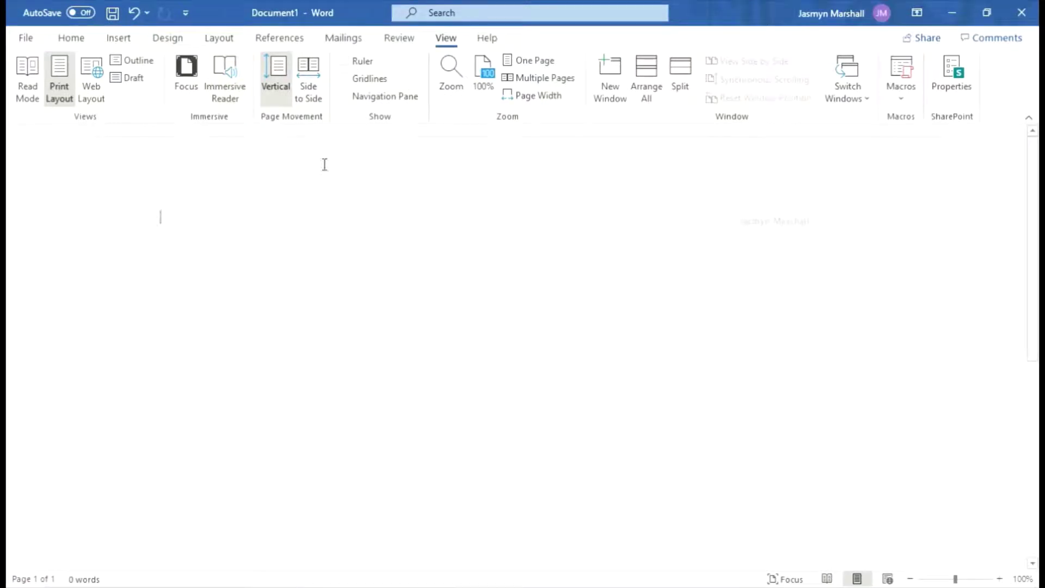
- Toggle gridlines on and off, hide the rulers, and return to the Home formatting tools
click(368, 61)
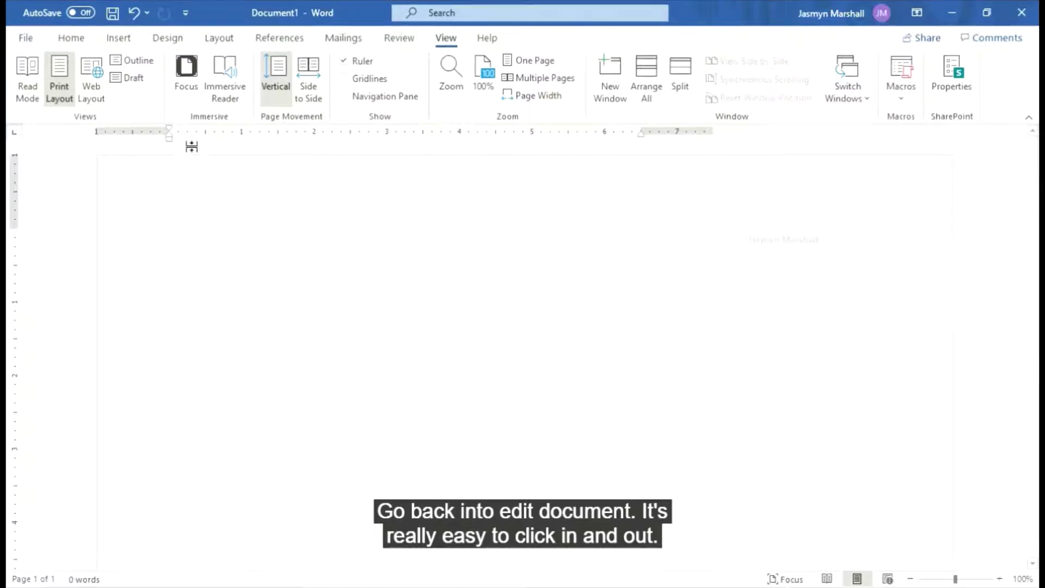
click(344, 79)
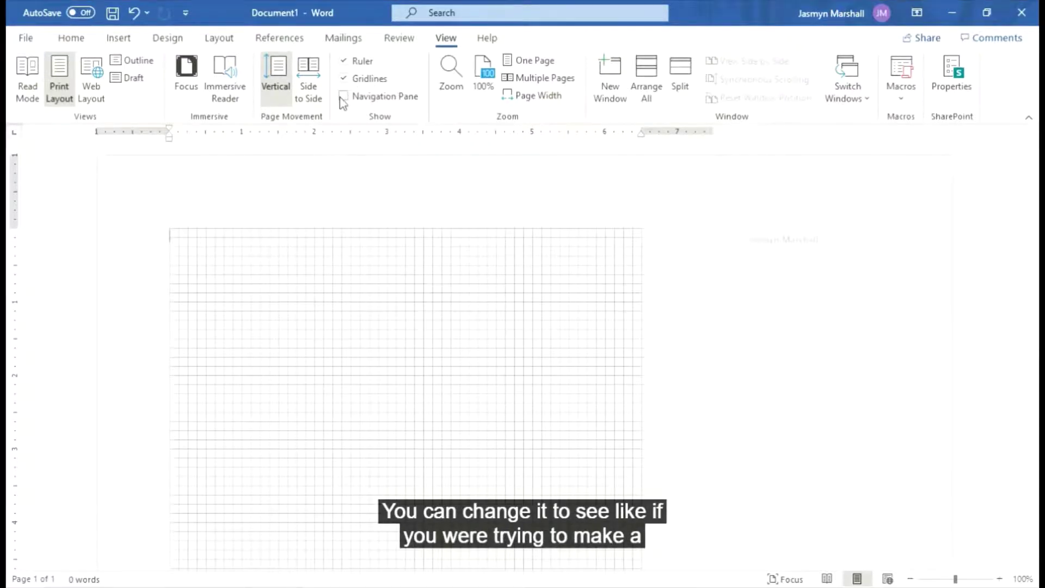
click(344, 96)
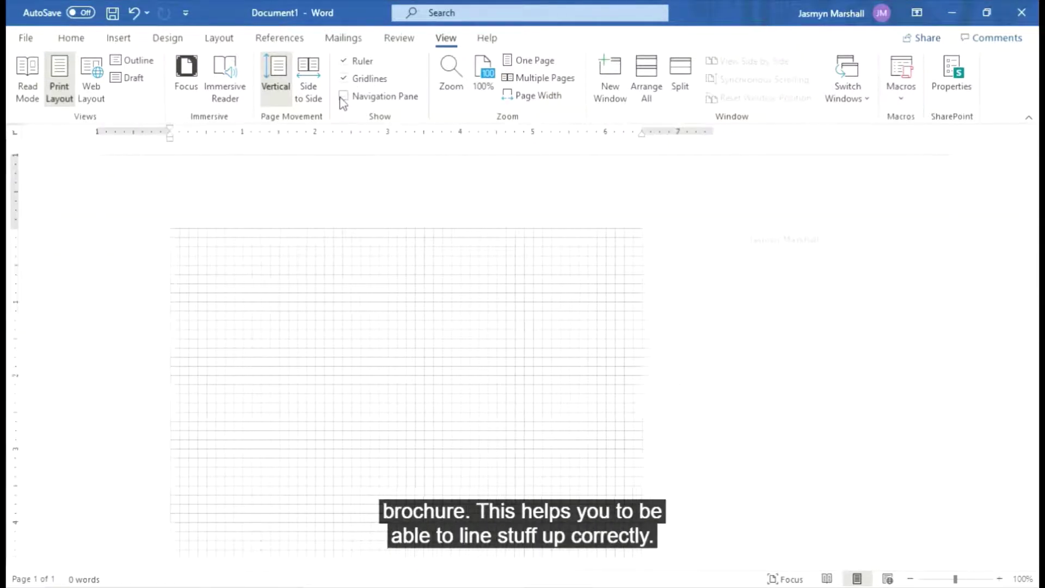
click(344, 79)
click(344, 61)
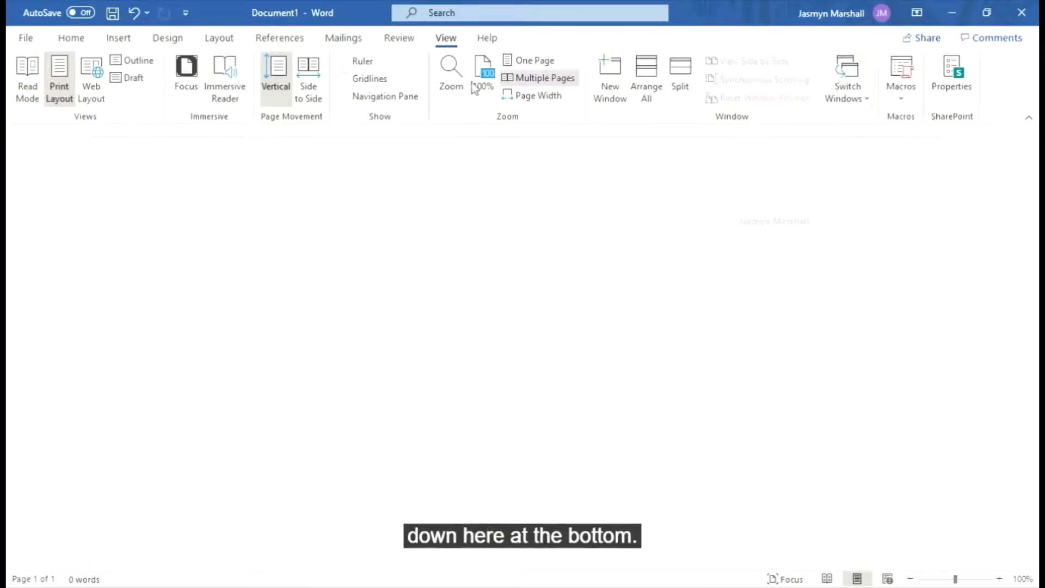
click(489, 42)
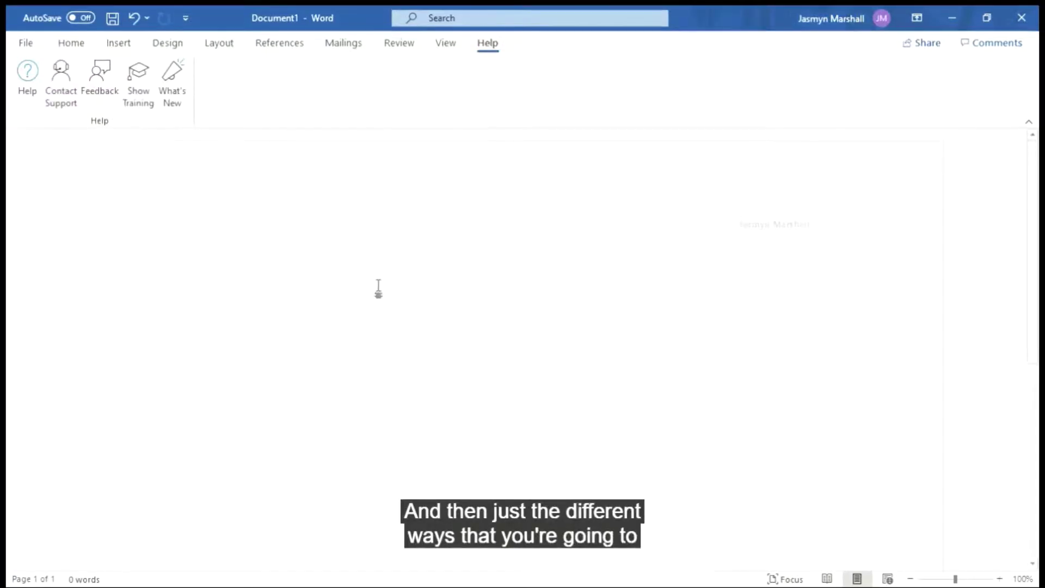
click(87, 37)
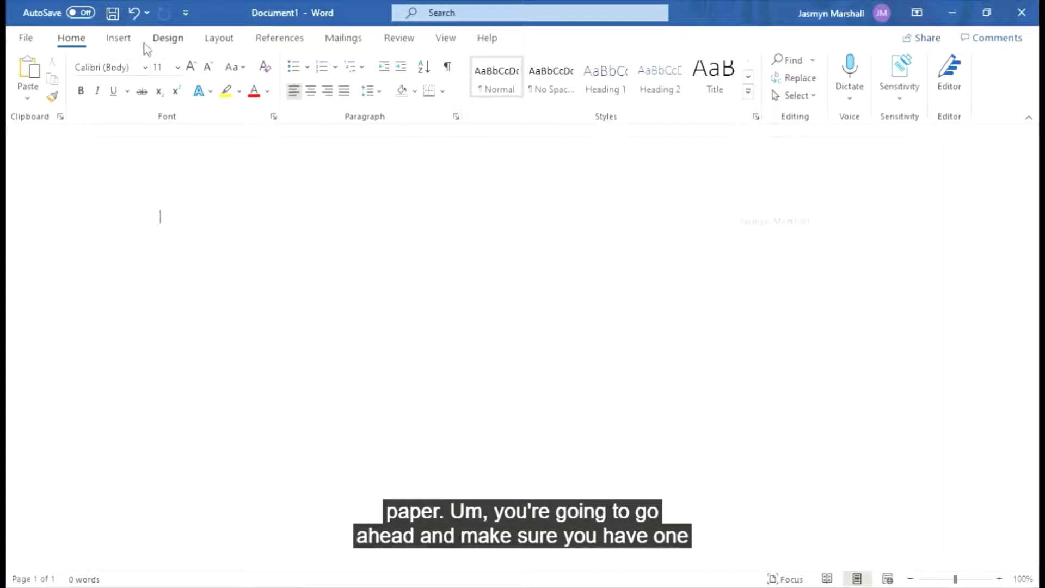
- Apply the Normal one-inch margin preset and open the Paragraph settings dialog
click(219, 38)
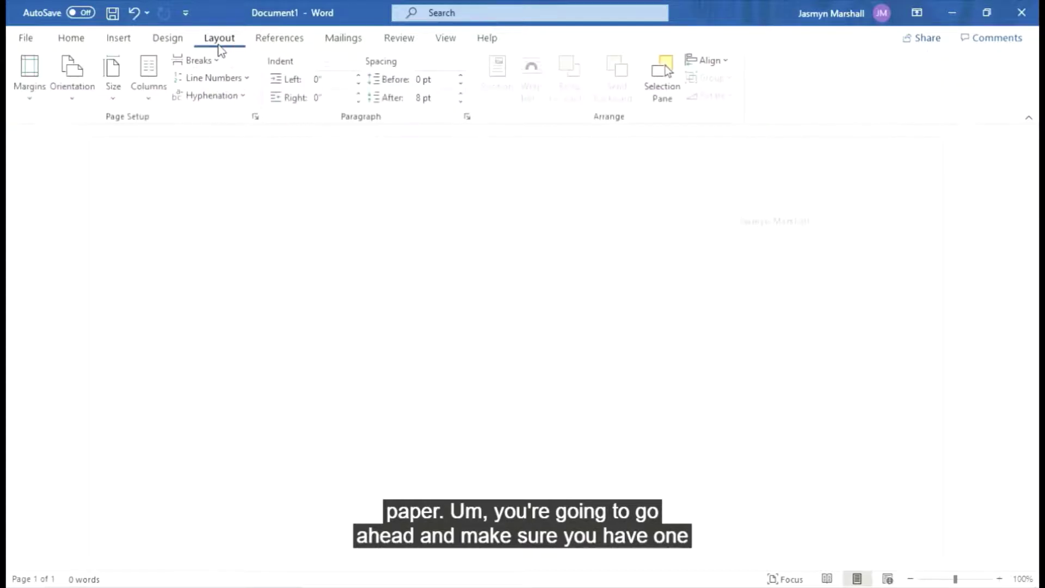
click(42, 98)
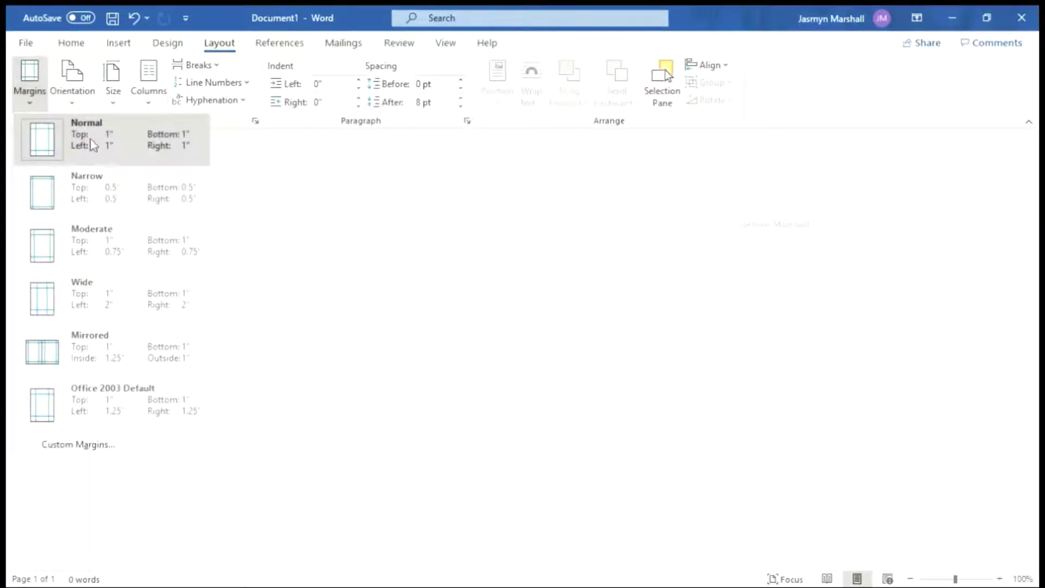
click(140, 148)
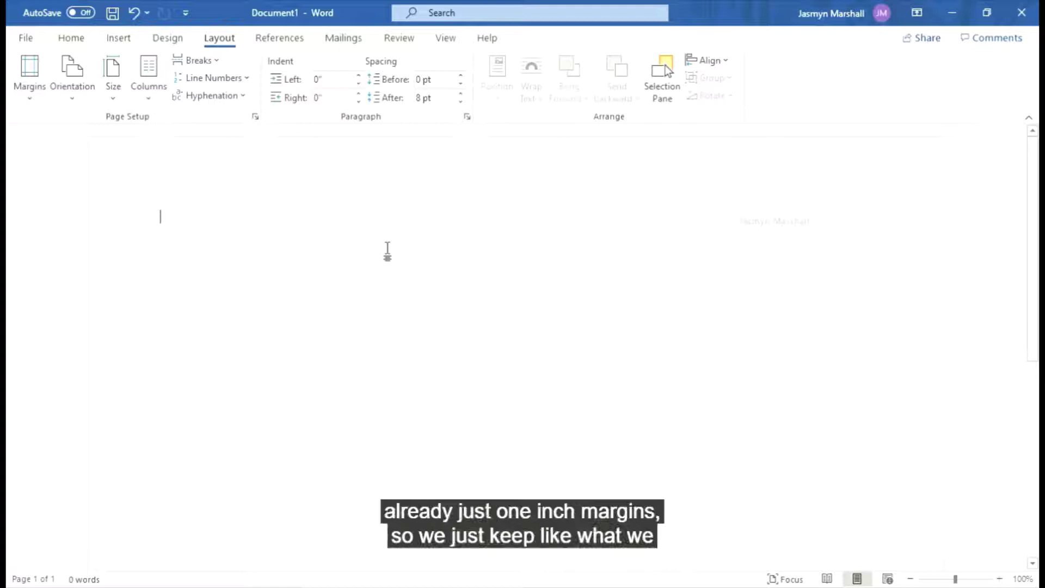
click(71, 37)
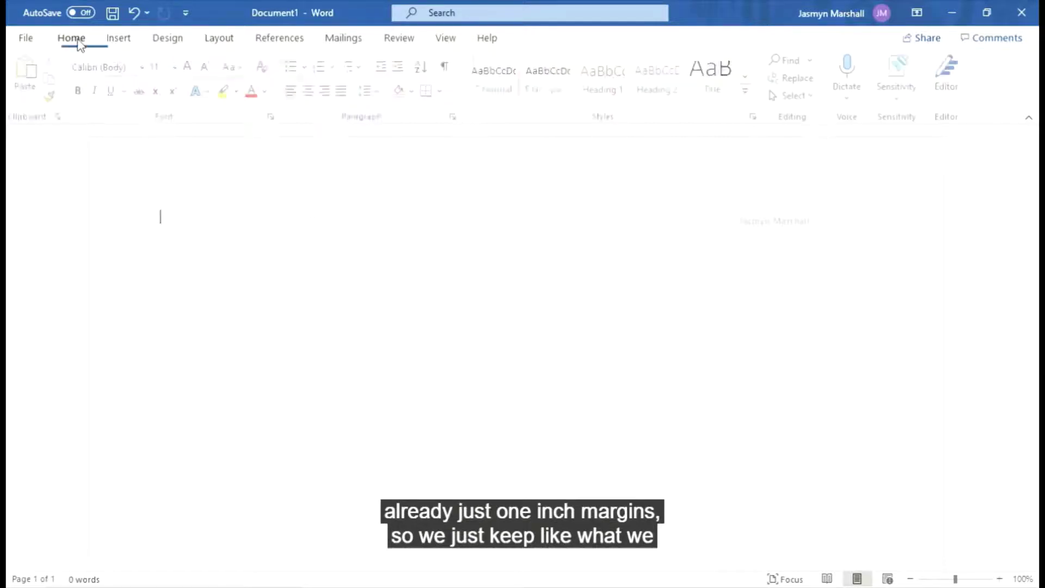
click(455, 117)
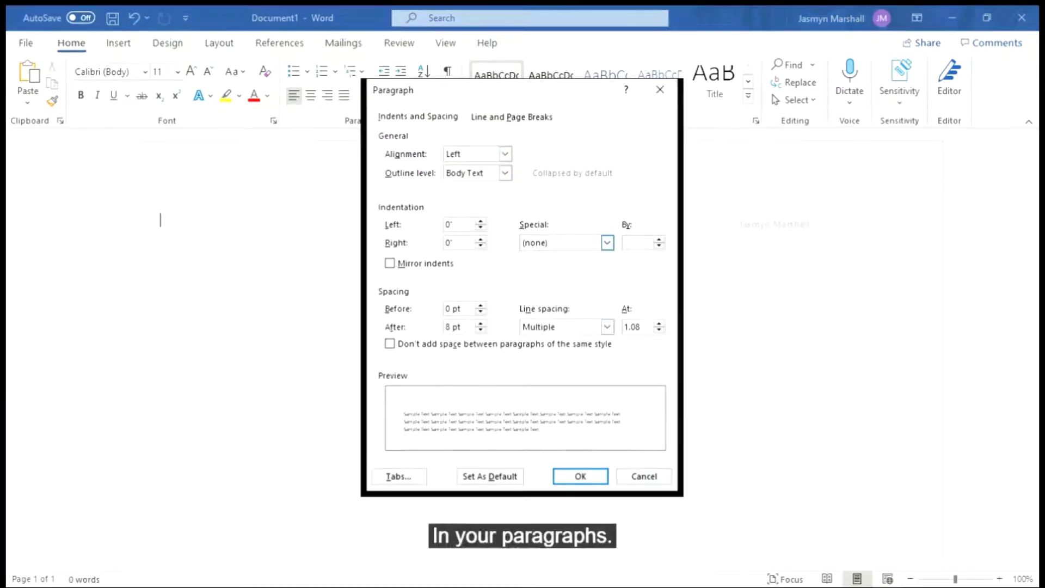
- Apply a 0.5-inch first-line indent and double line spacing to the paragraphs
click(607, 243)
click(564, 265)
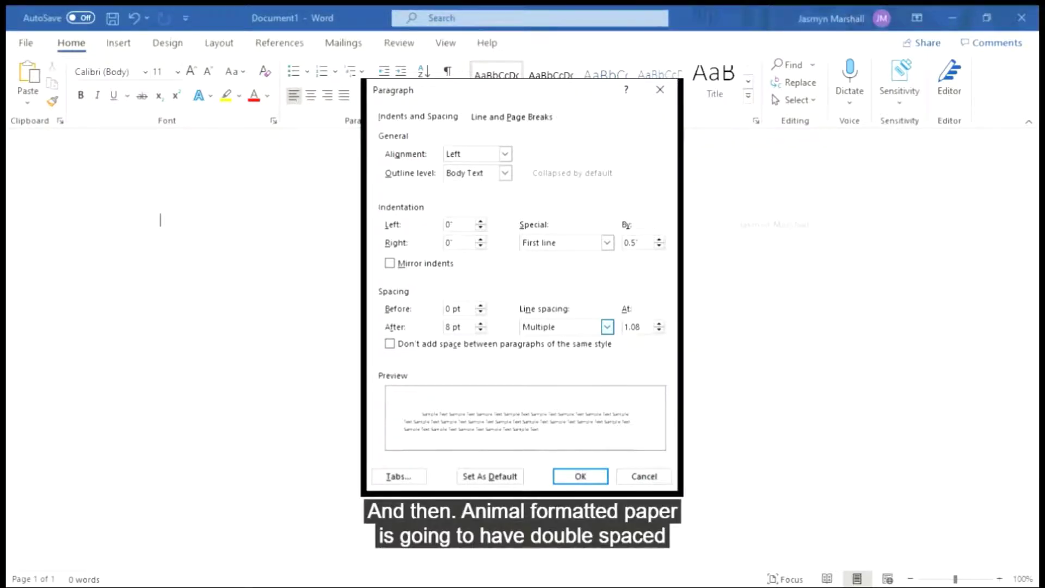
click(577, 475)
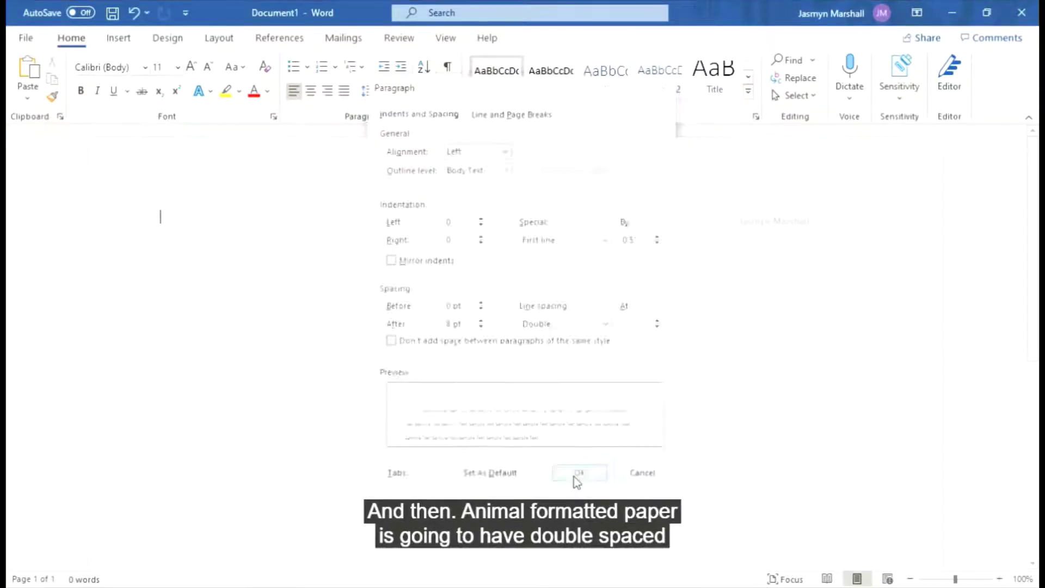
click(146, 67)
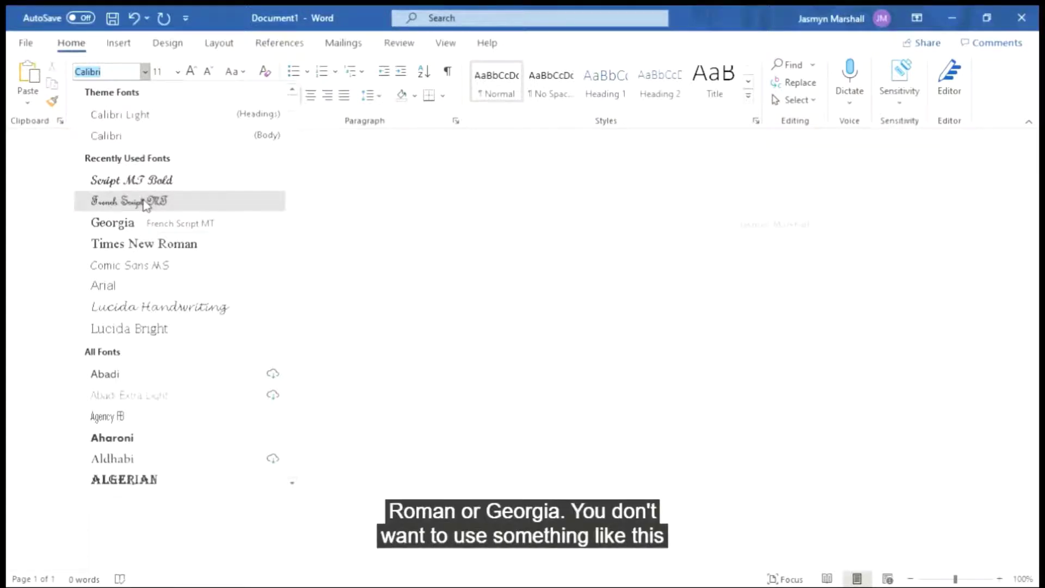
- Change the font from Calibri to Times New Roman and grow it to 12 pt
click(157, 248)
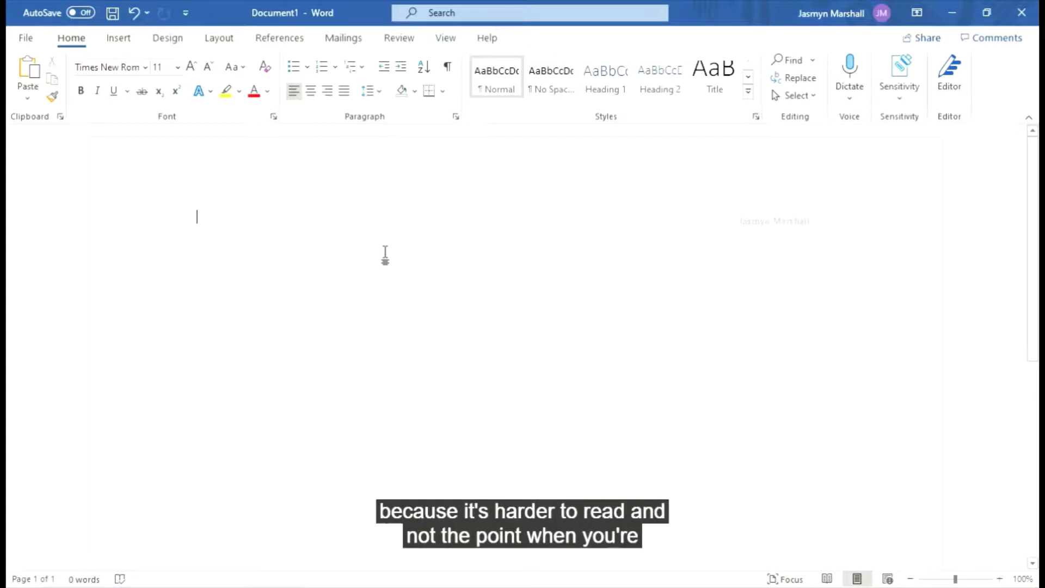
click(191, 67)
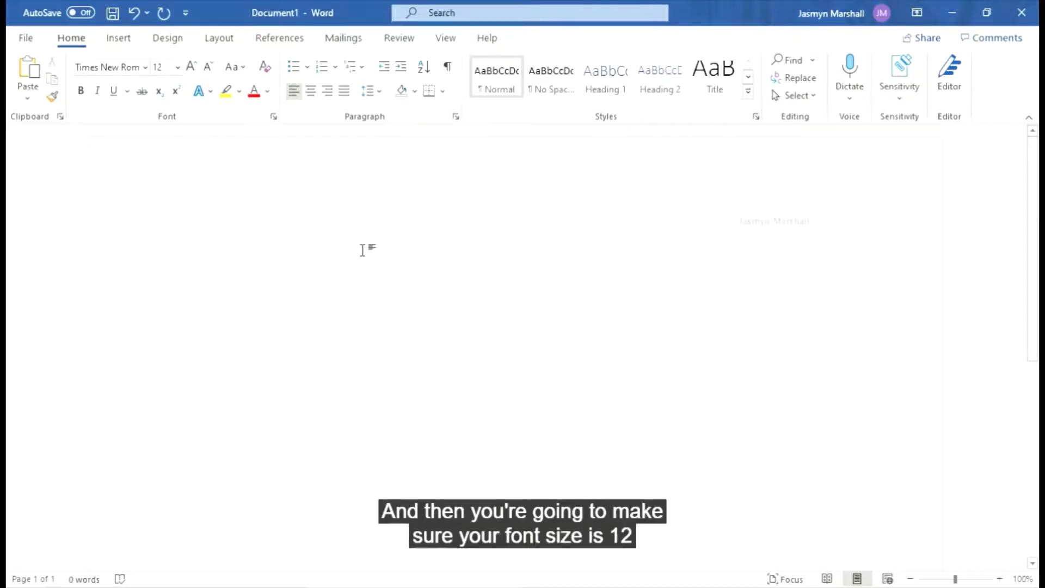
- Open the page header and format it as Times New Roman 12 pt
double_click(241, 158)
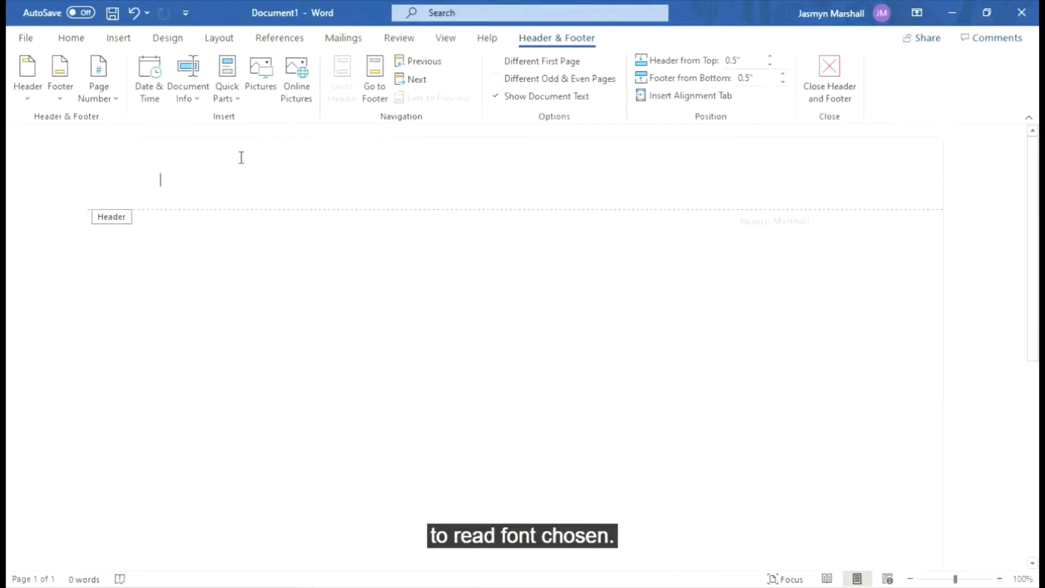
click(71, 38)
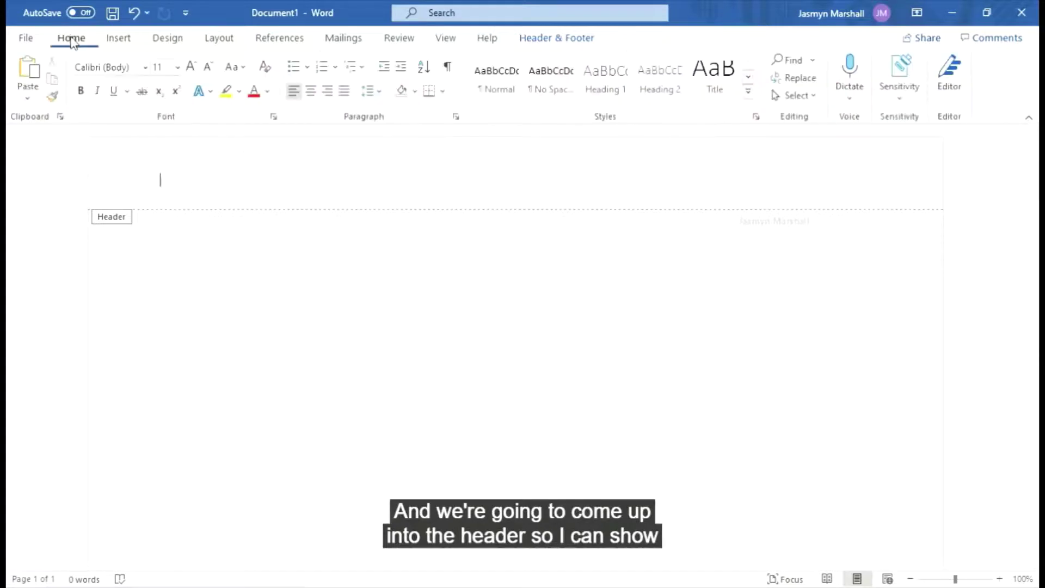
click(188, 71)
click(145, 67)
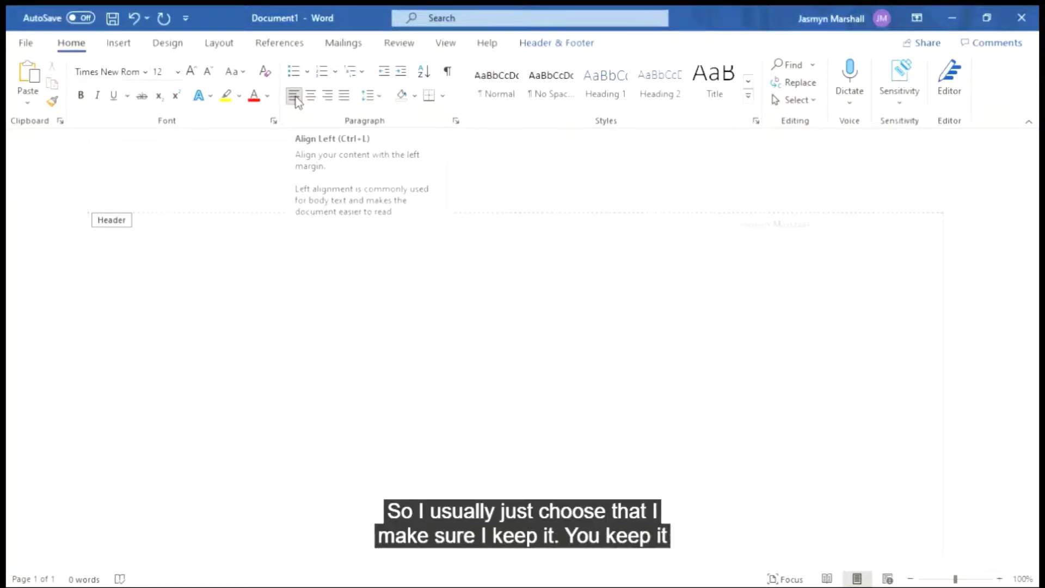
- Type the student's first name, 'AP Psychology Period 7' and March 8, 2021 on separate header lines
text(Jas)
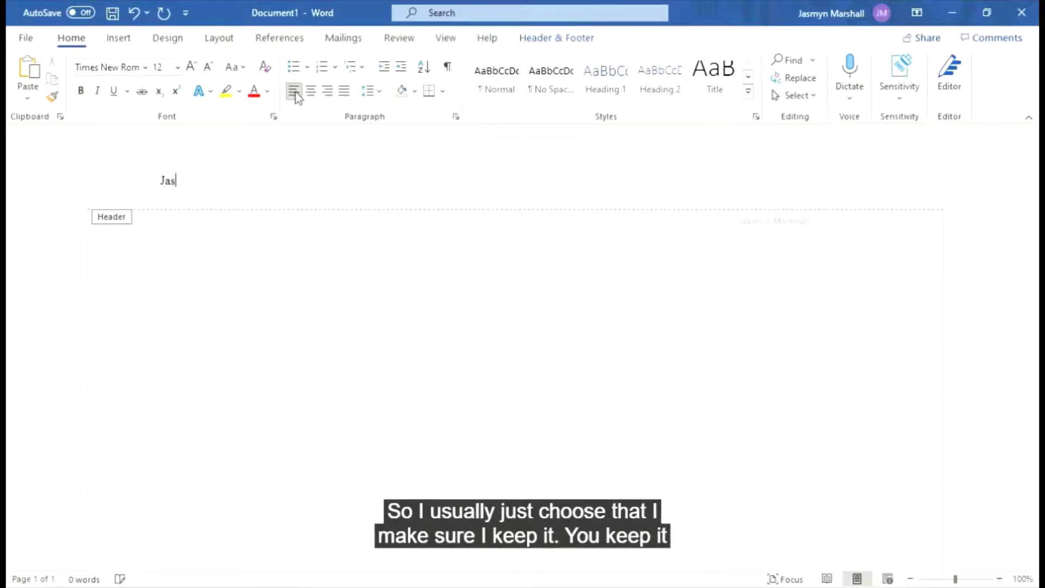
text(myn)
key(Return)
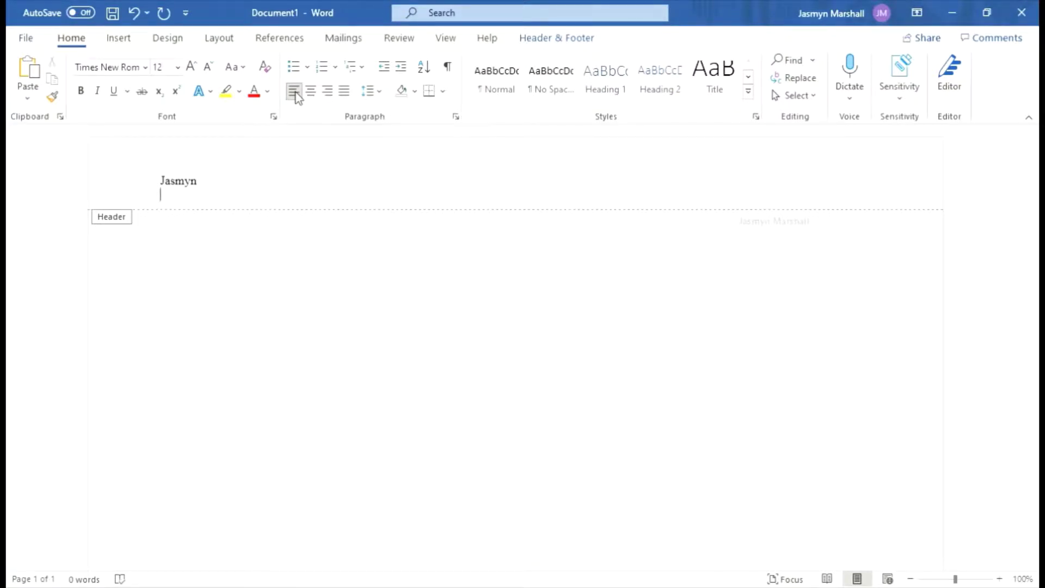
text(AP)
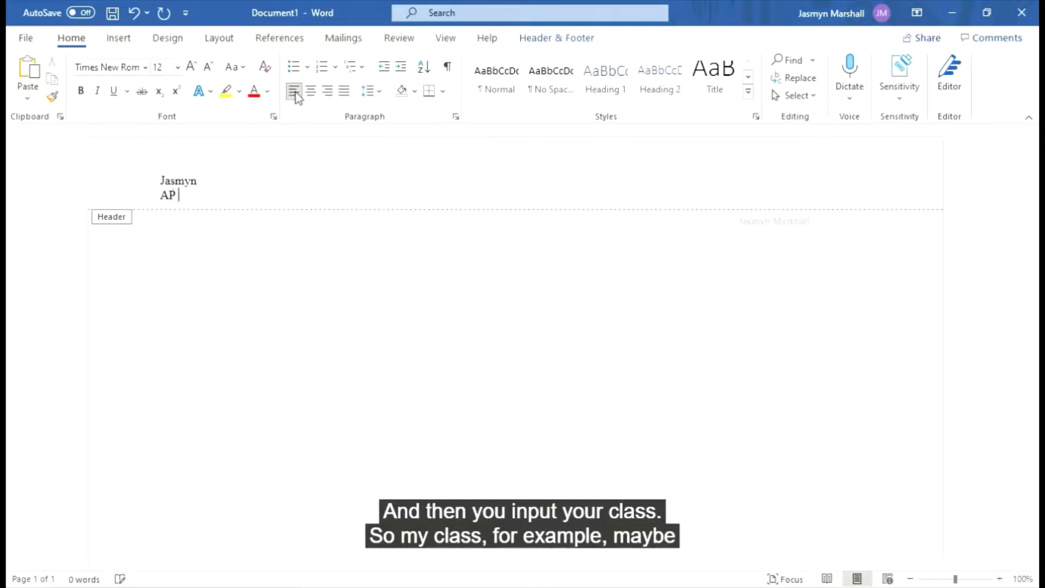
text( Psychology )
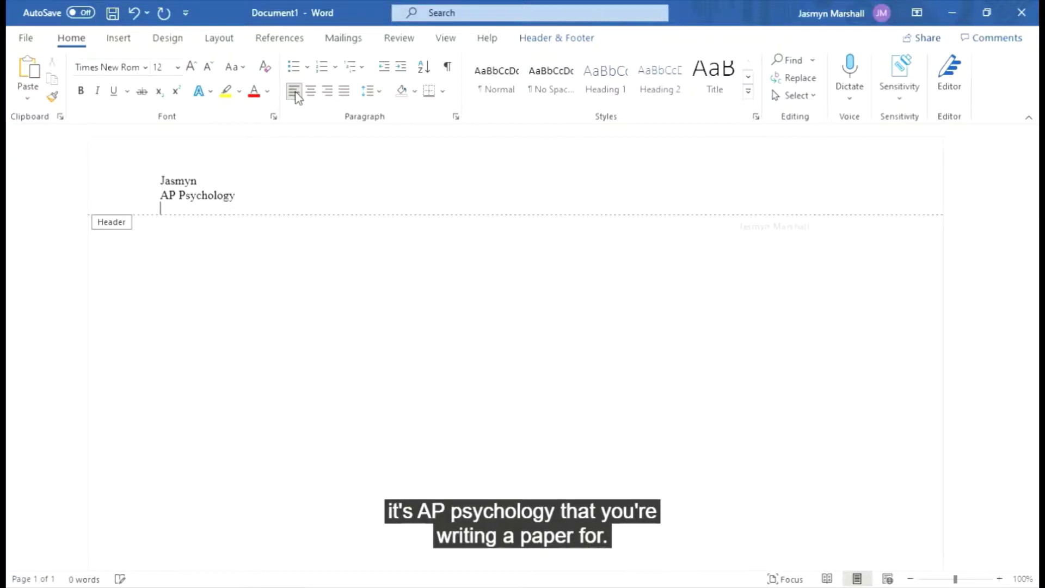
text(Pe)
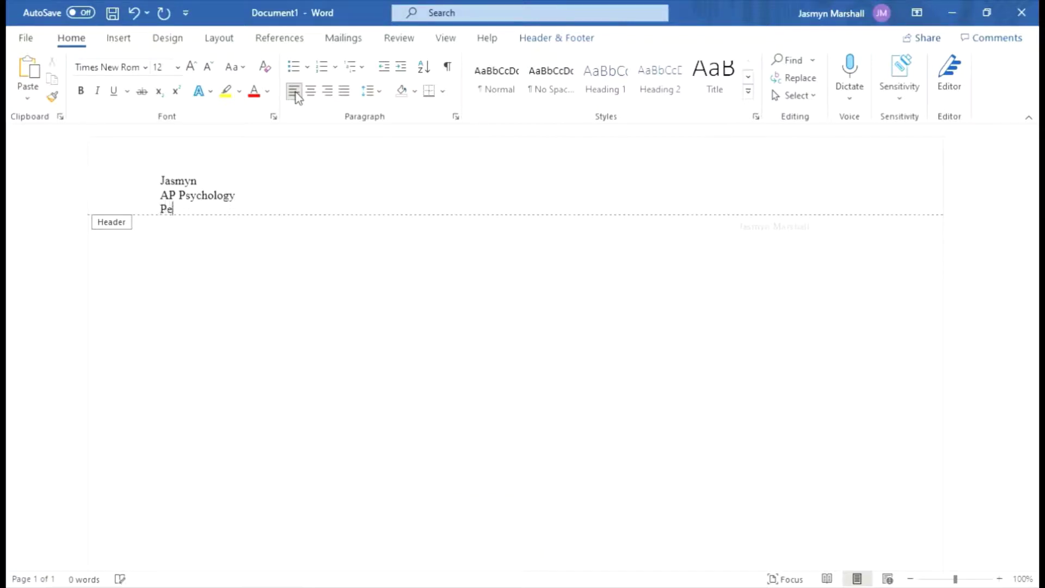
text(riod 7)
key(Return)
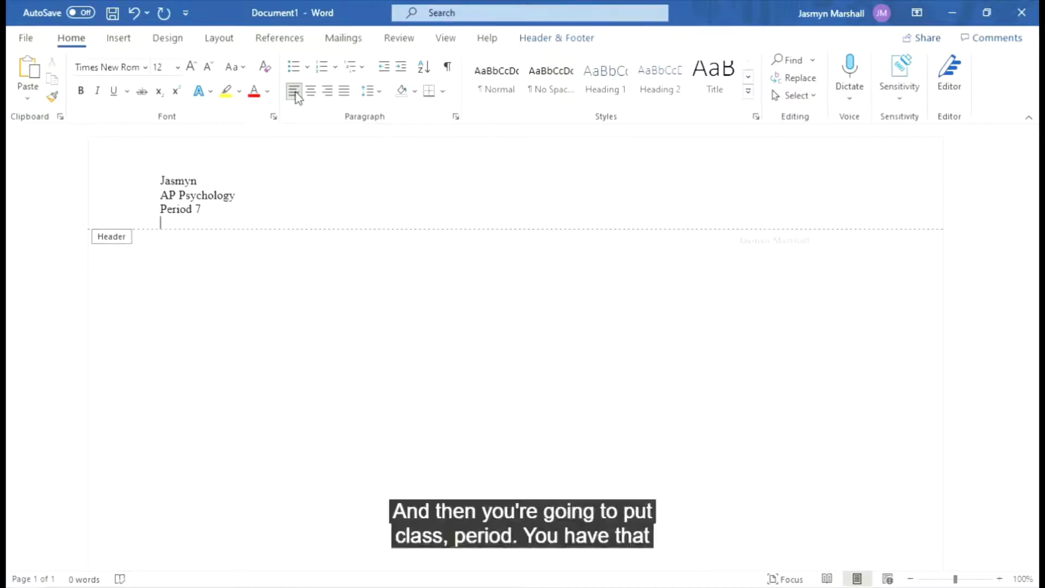
text(March)
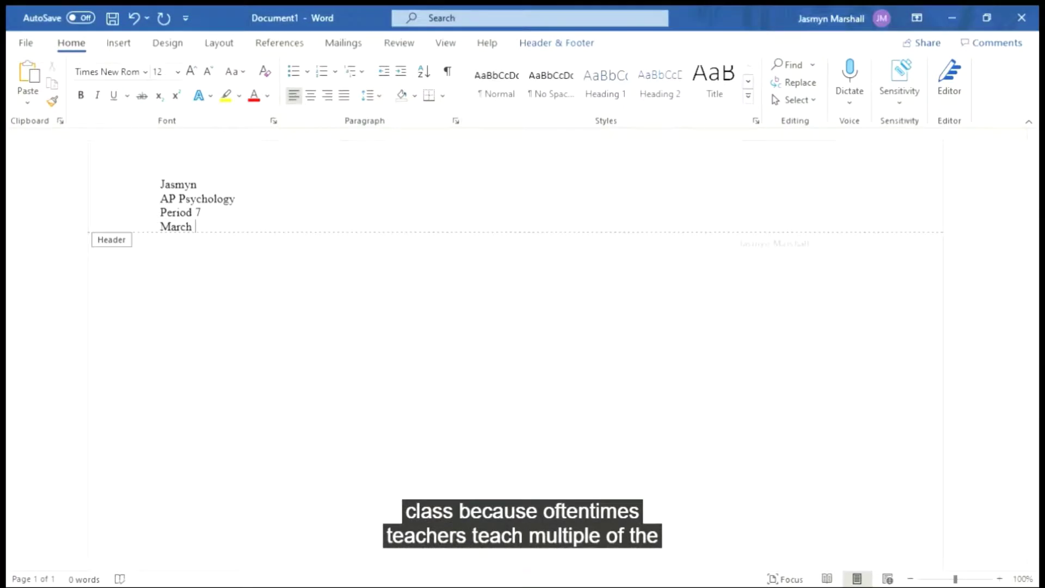
text( 8, 2021)
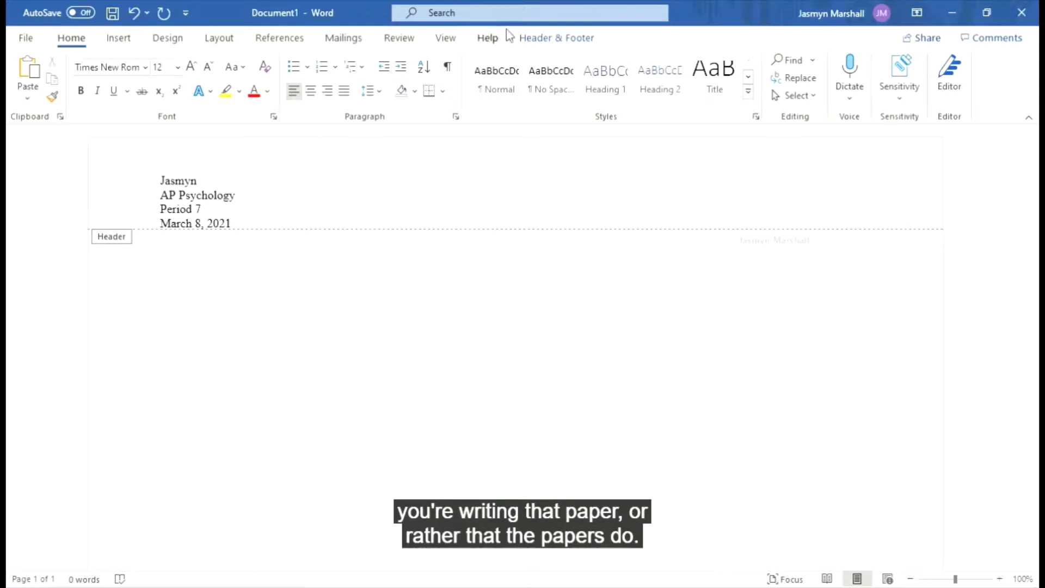
click(533, 39)
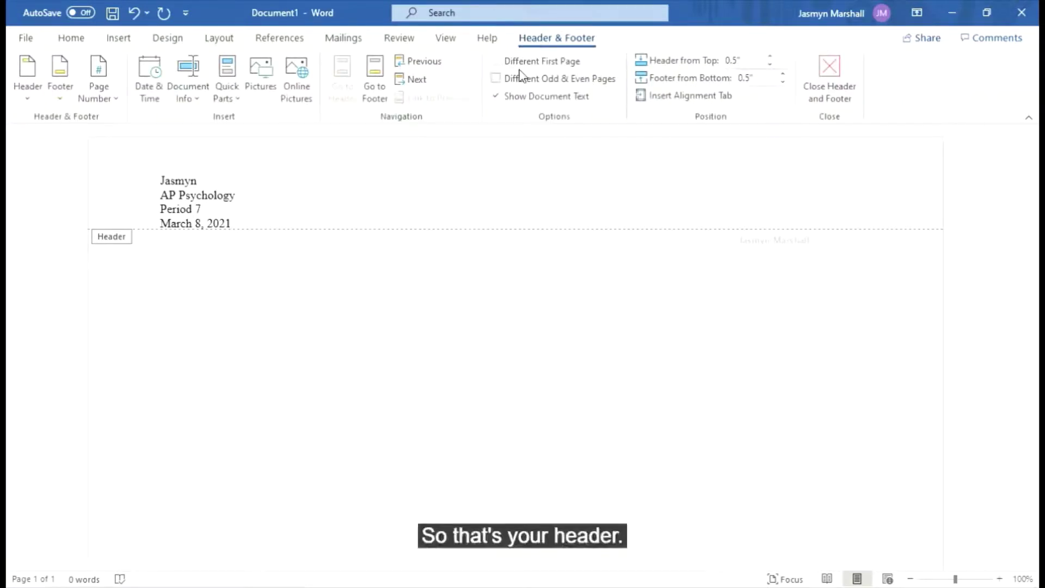
- Turn on Different First Page so page 1 gets its own empty header
click(497, 63)
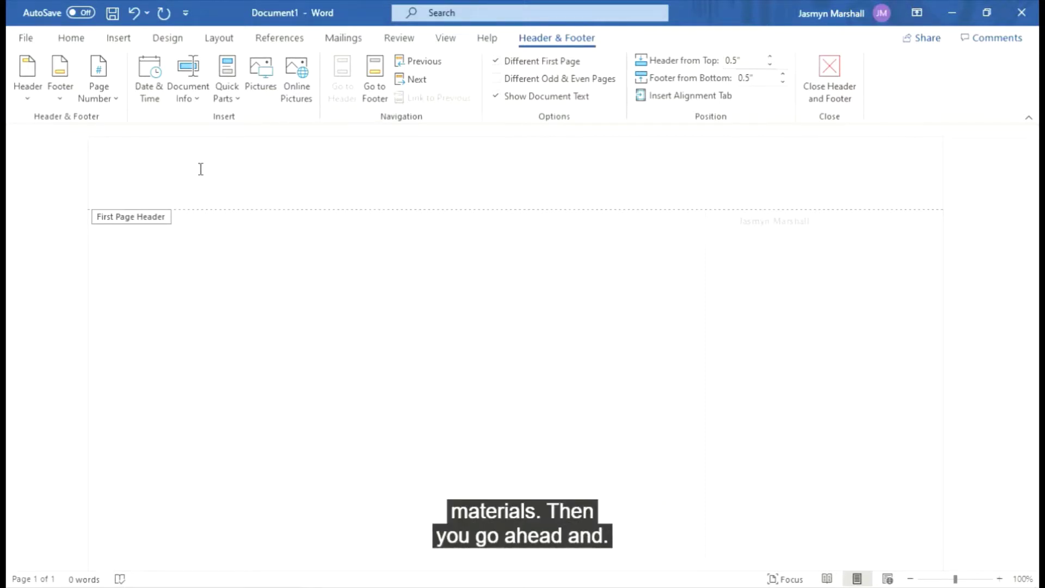
- Enter the student's first name, AP Psychology, Period 1 and March 8, 2021 as four header lines, then return to the body
text(Jasmyn)
key(Return)
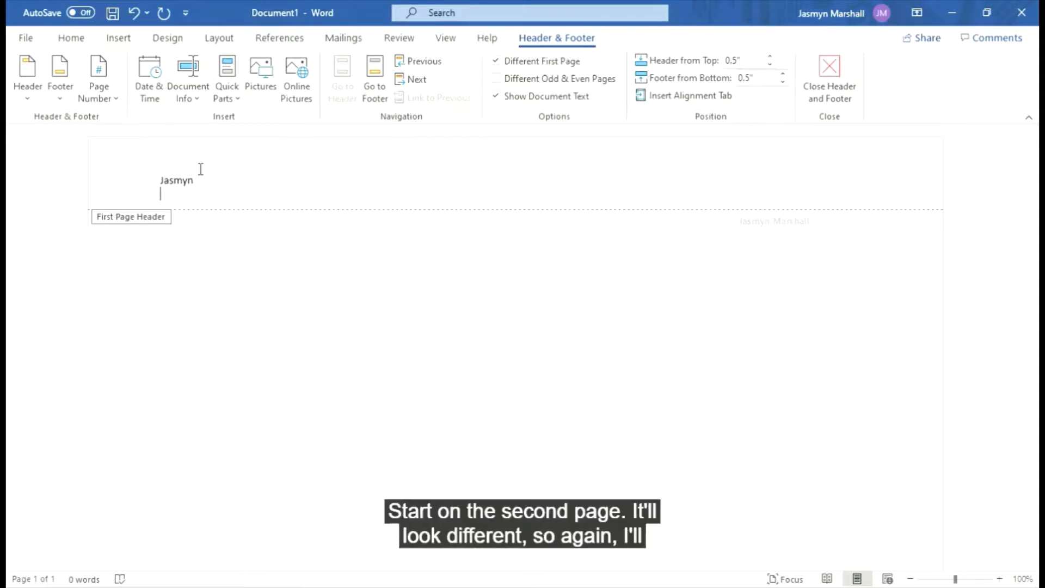
text(APPSych)
key(BackSpace)
key(BackSpace)
key(BackSpace)
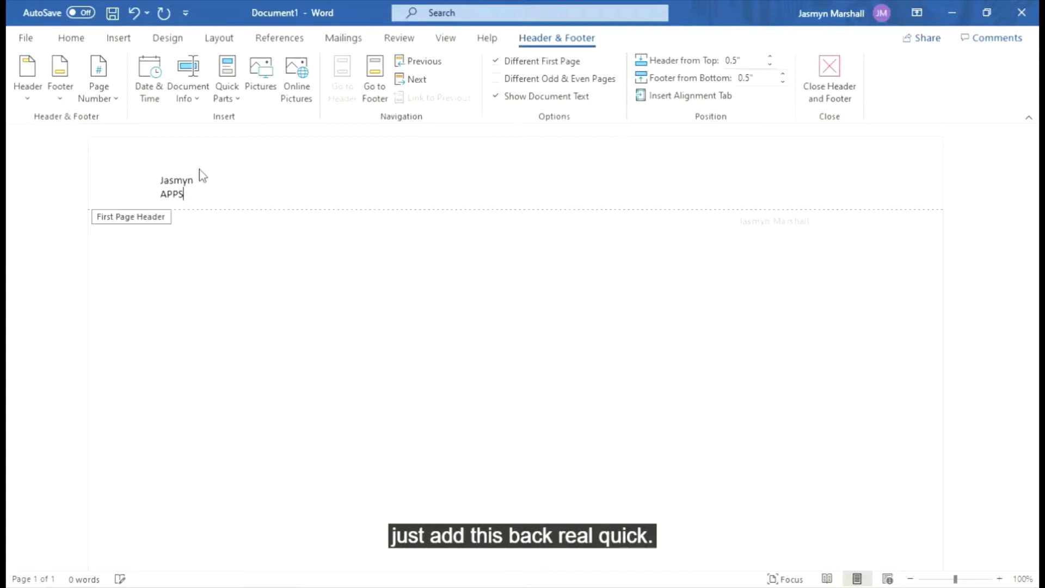
key(BackSpace)
key(BackSpace)
text(Ps)
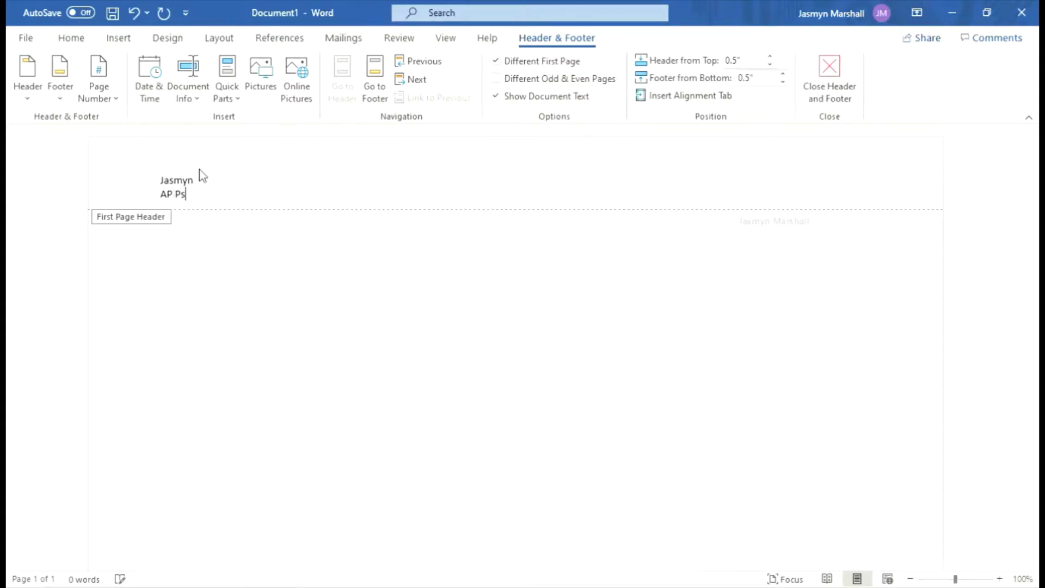
text(ychology)
key(Return)
text(Period)
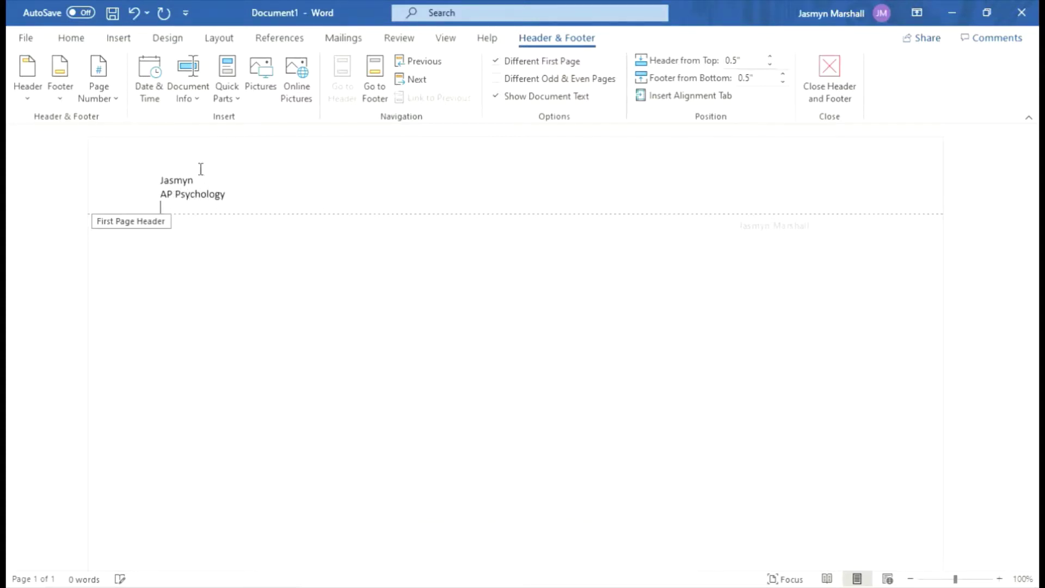
text( 1)
key(Return)
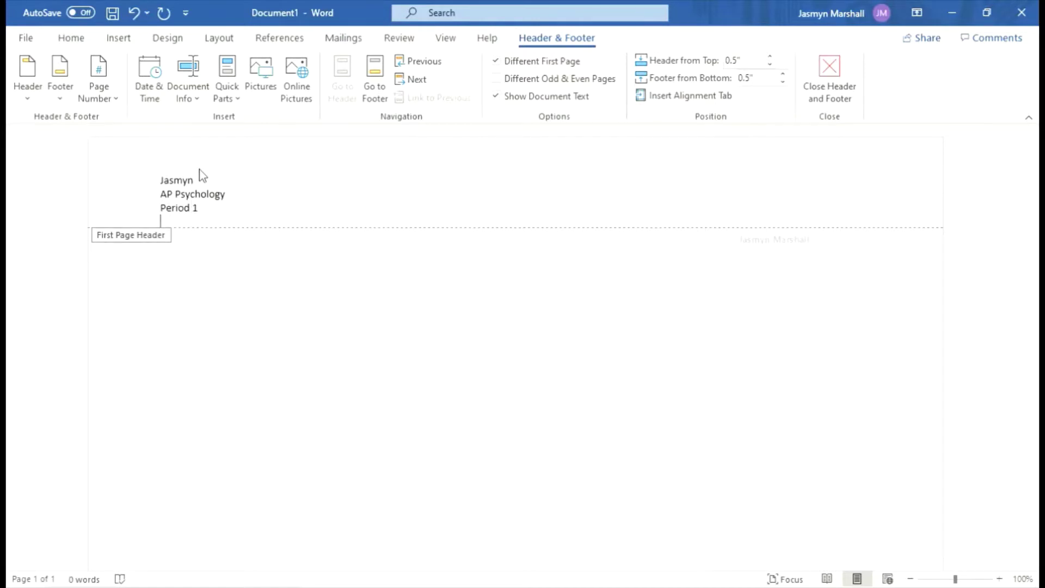
text(March 8, )
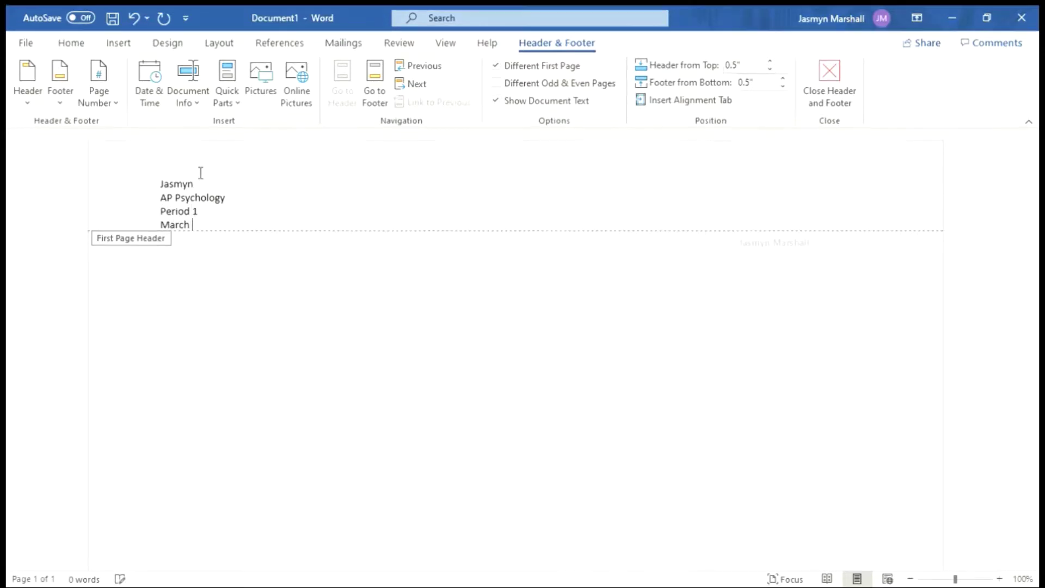
text(2021)
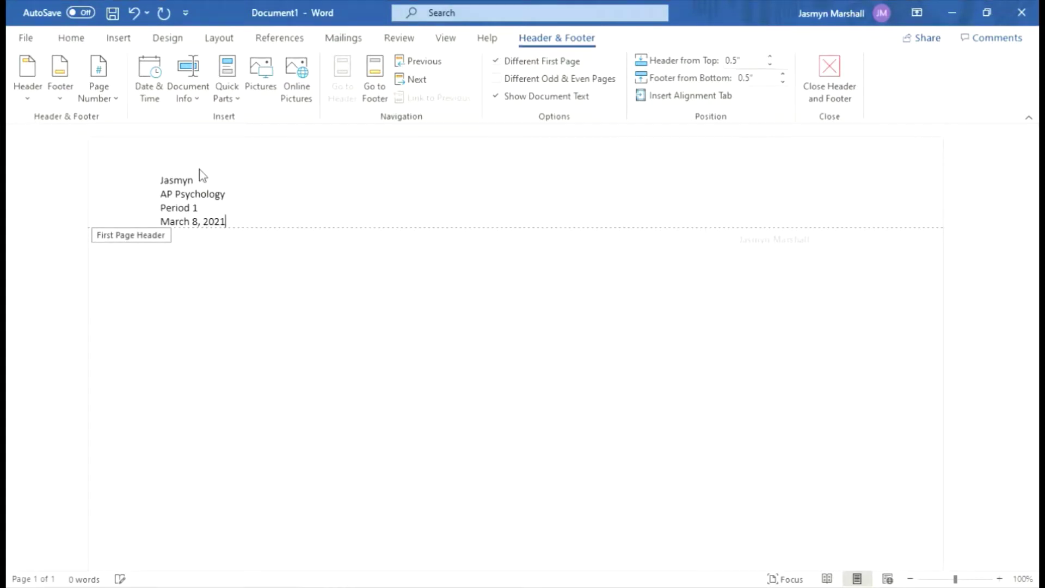
double_click(305, 311)
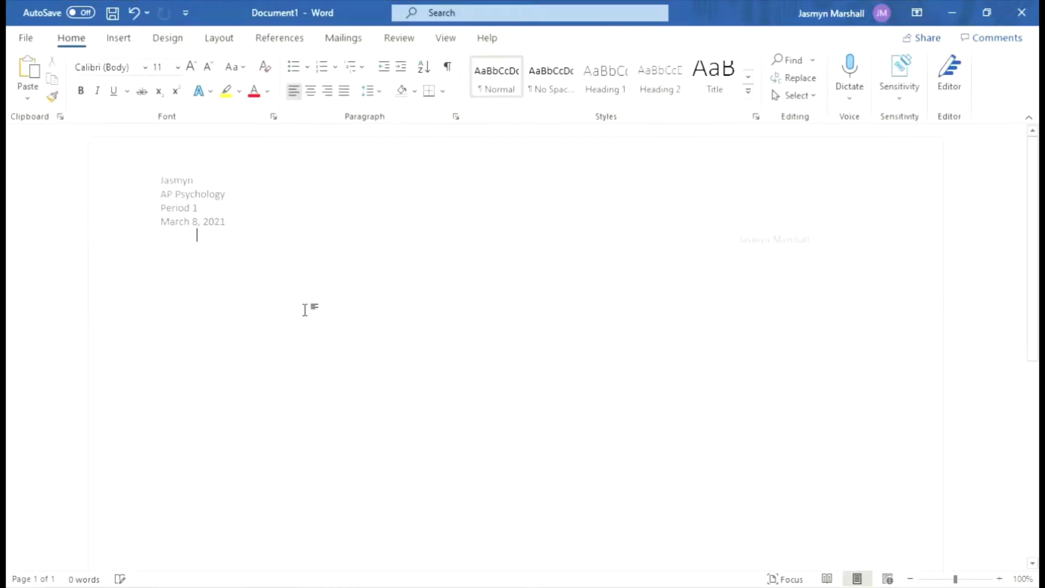
- Insert a blank page after page 1 and reopen the header for editing
scroll(306, 309, down, 5)
click(112, 39)
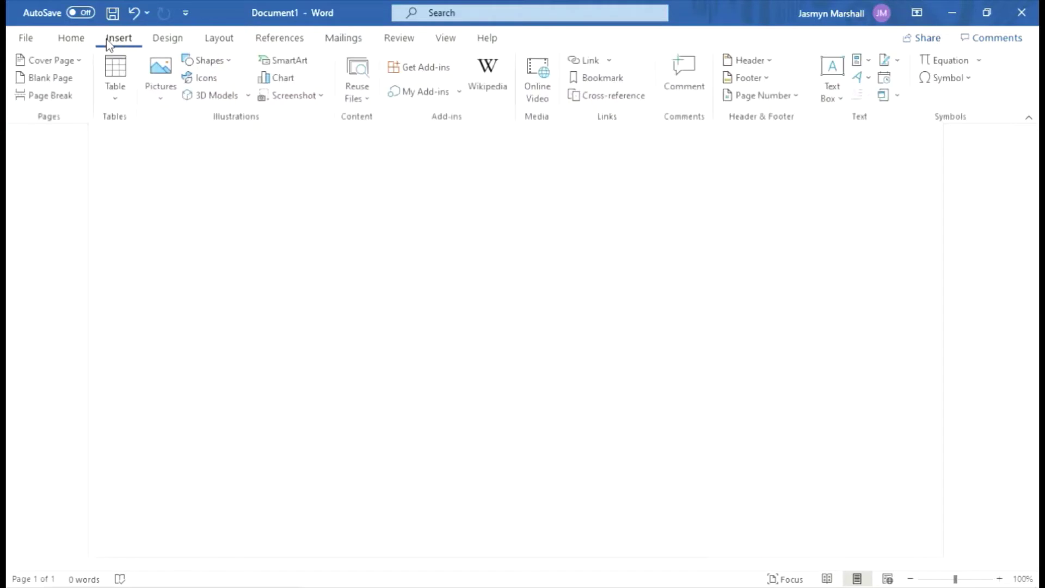
click(55, 82)
scroll(358, 401, down, 5)
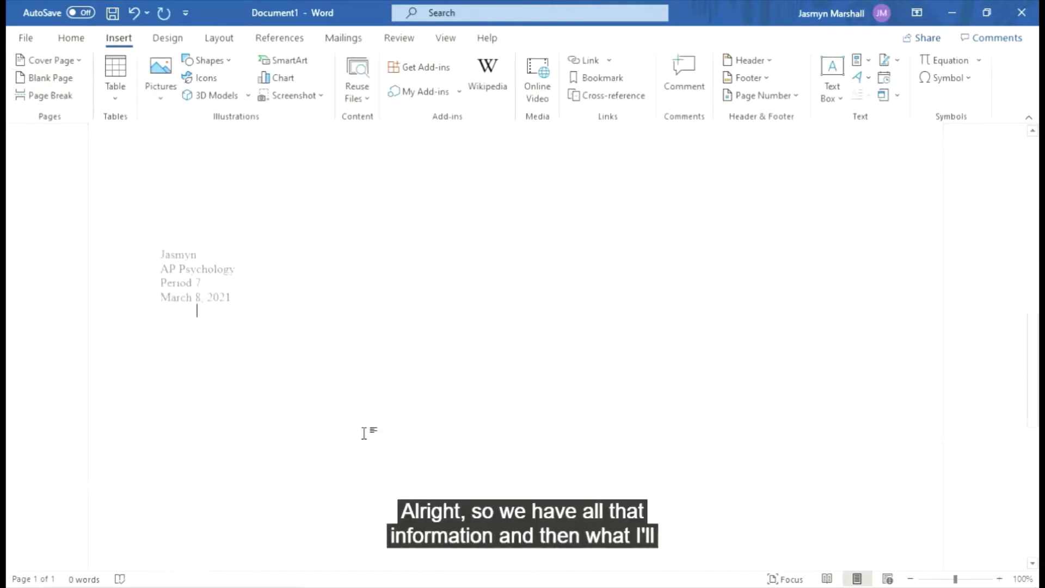
scroll(341, 373, up, 2)
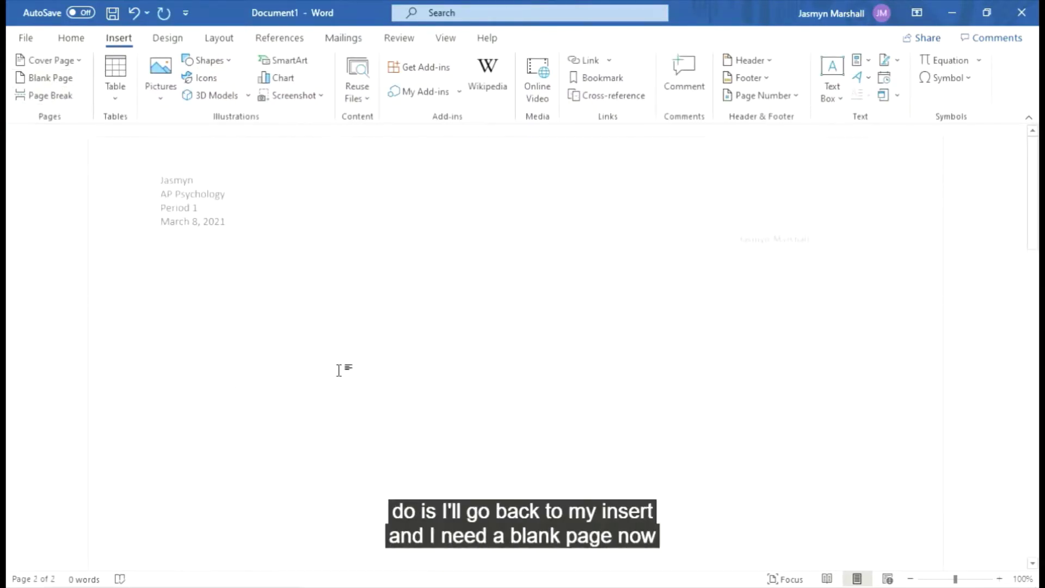
double_click(298, 214)
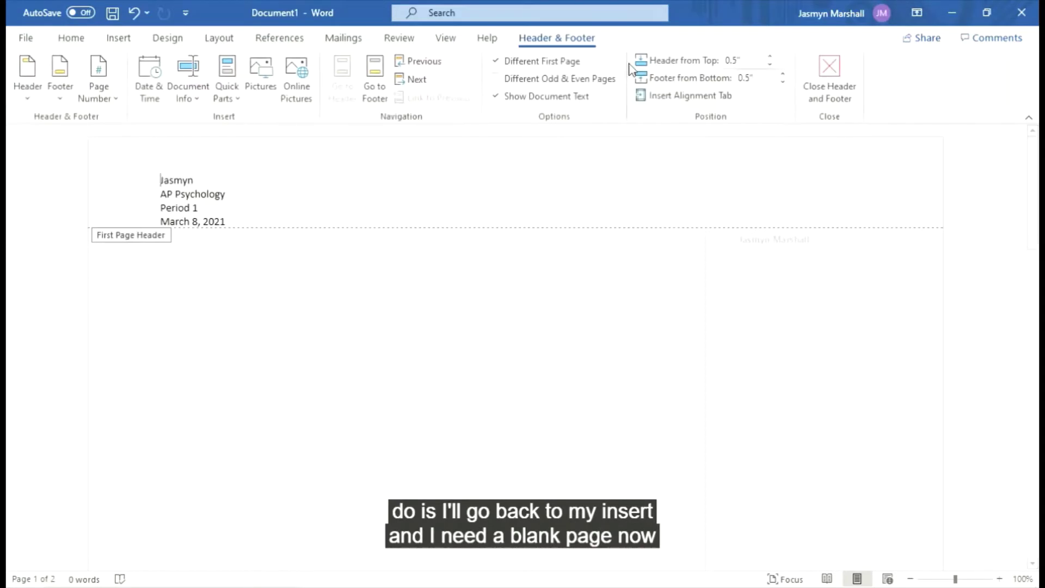
- Delete the four repeated heading lines from page 2's header, then open page 2's footer
scroll(477, 455, down, 10)
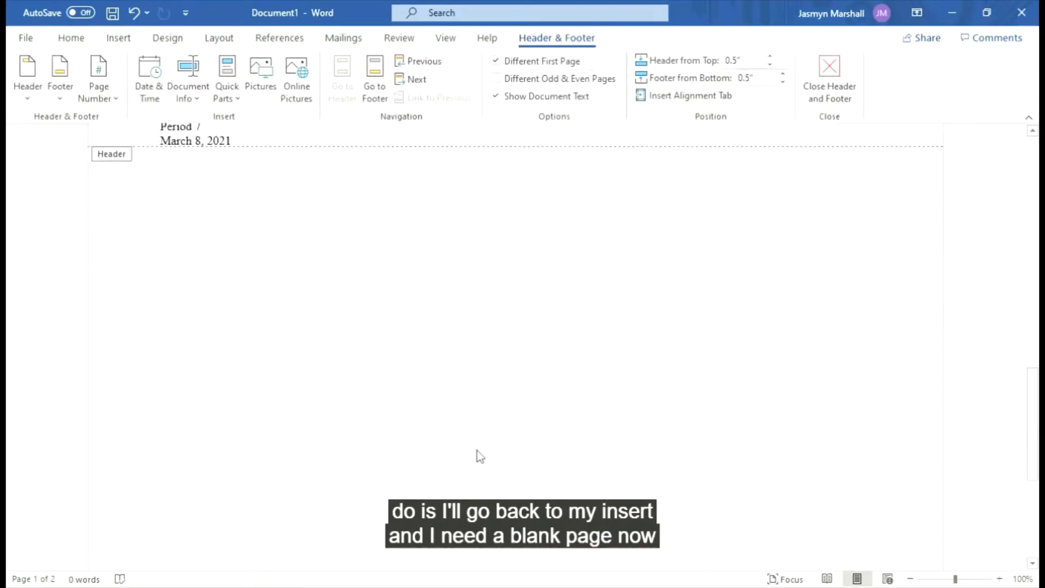
scroll(353, 427, up, 4)
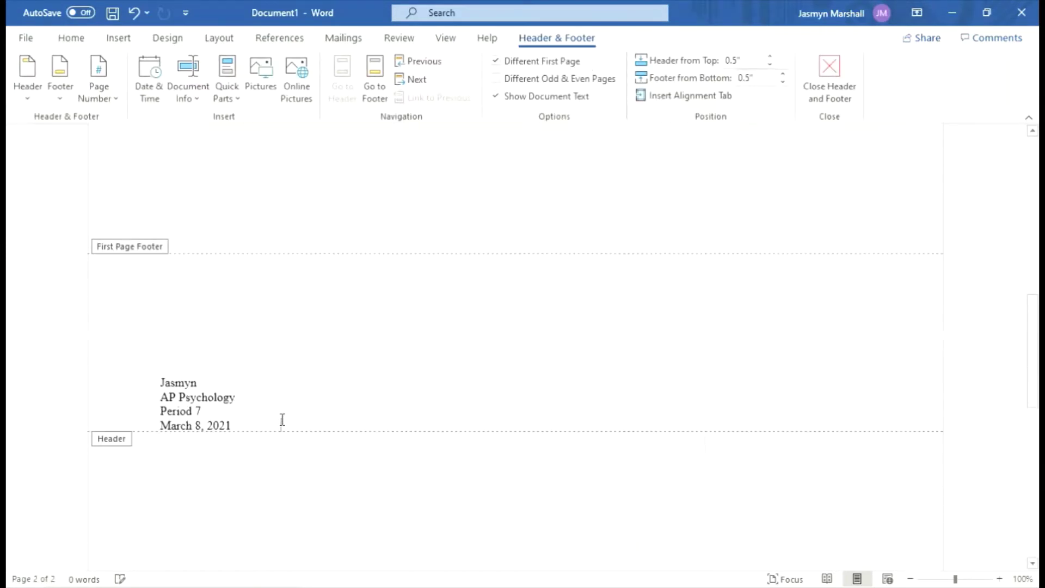
click(246, 421)
drag(242, 423, 145, 380)
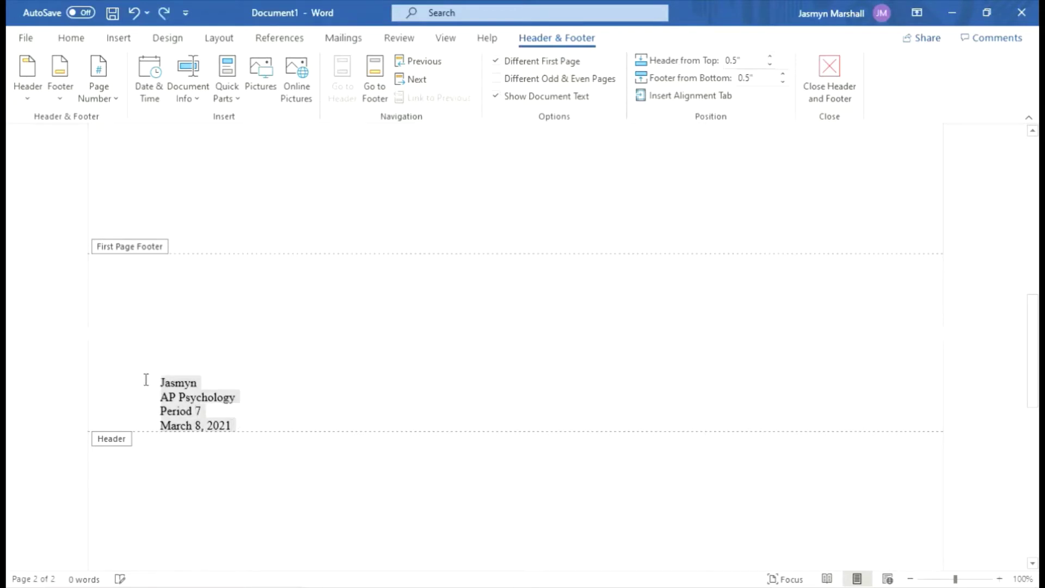
key(BackSpace)
scroll(367, 385, up, 8)
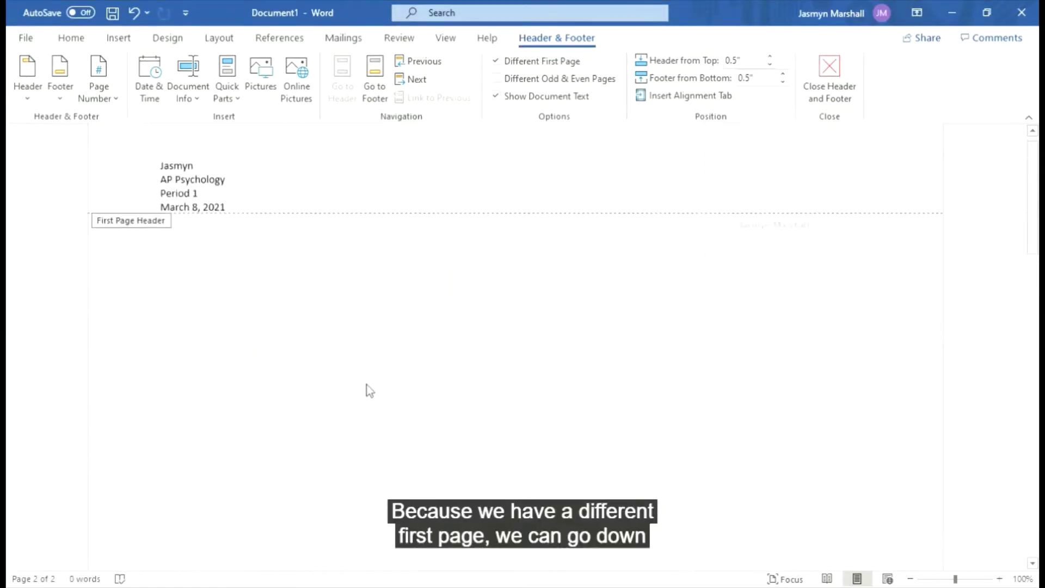
scroll(361, 346, down, 10)
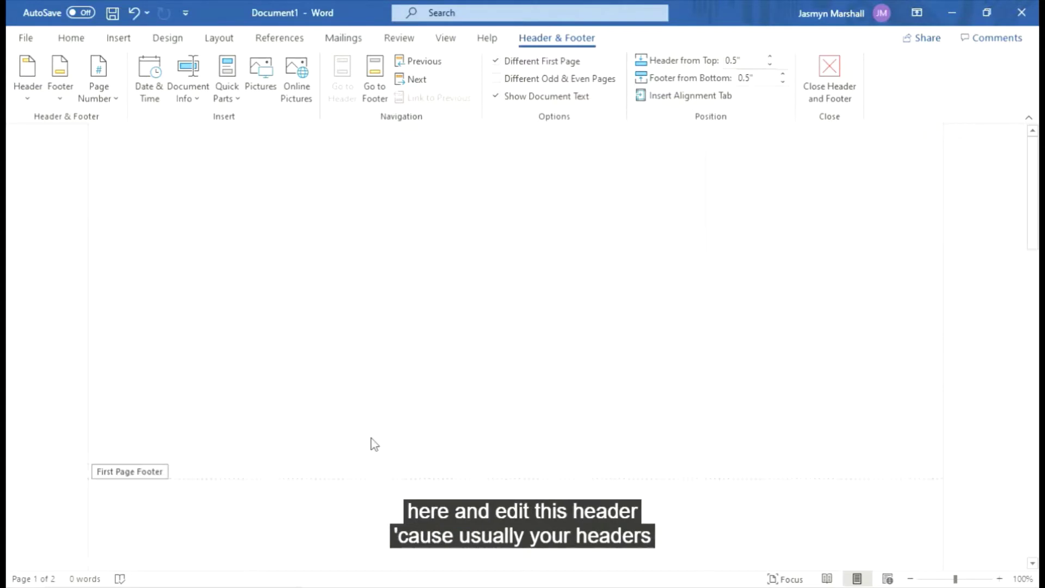
scroll(374, 444, up, 6)
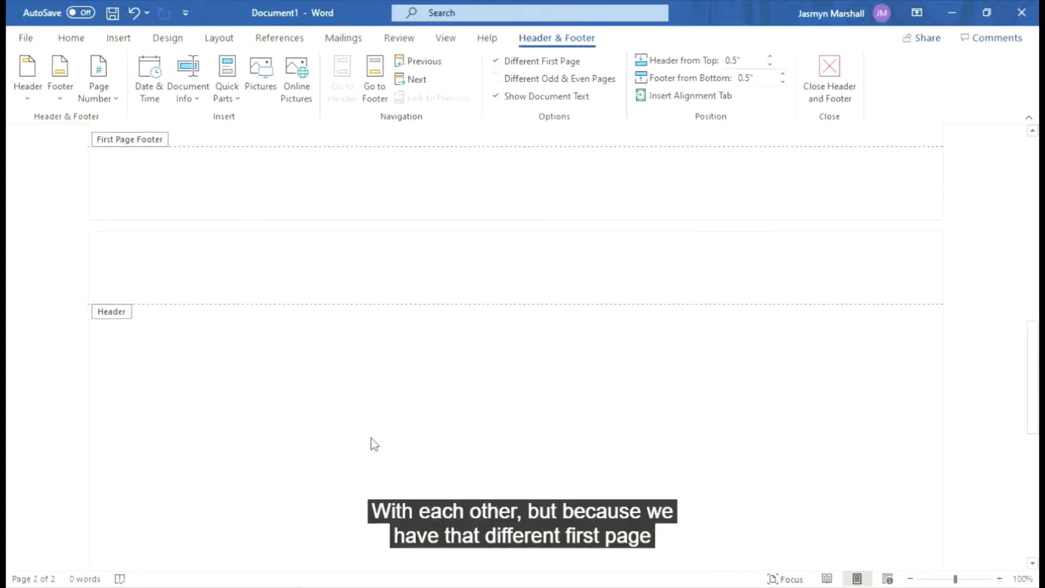
scroll(371, 438, down, 6)
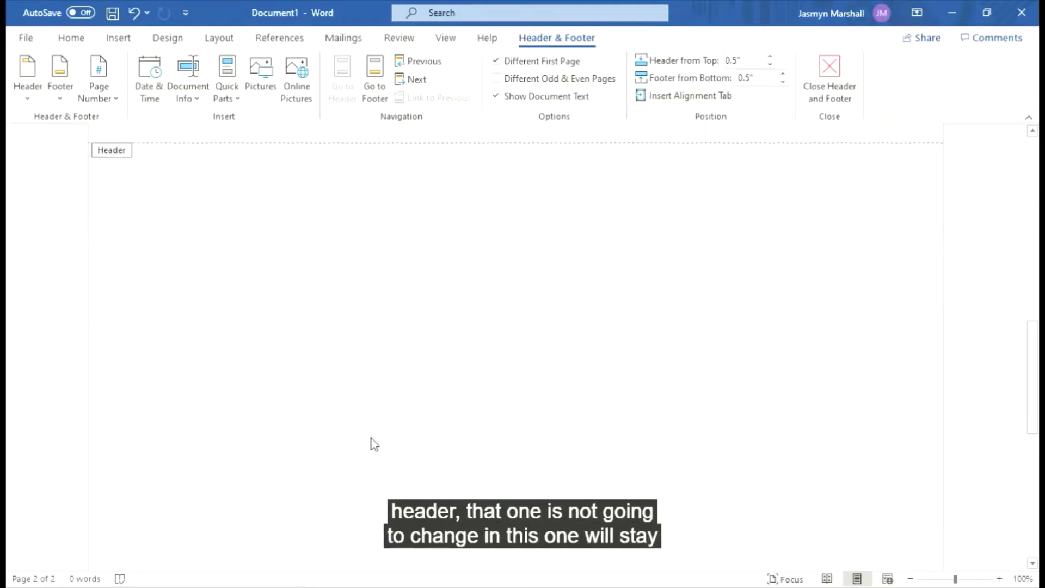
double_click(140, 518)
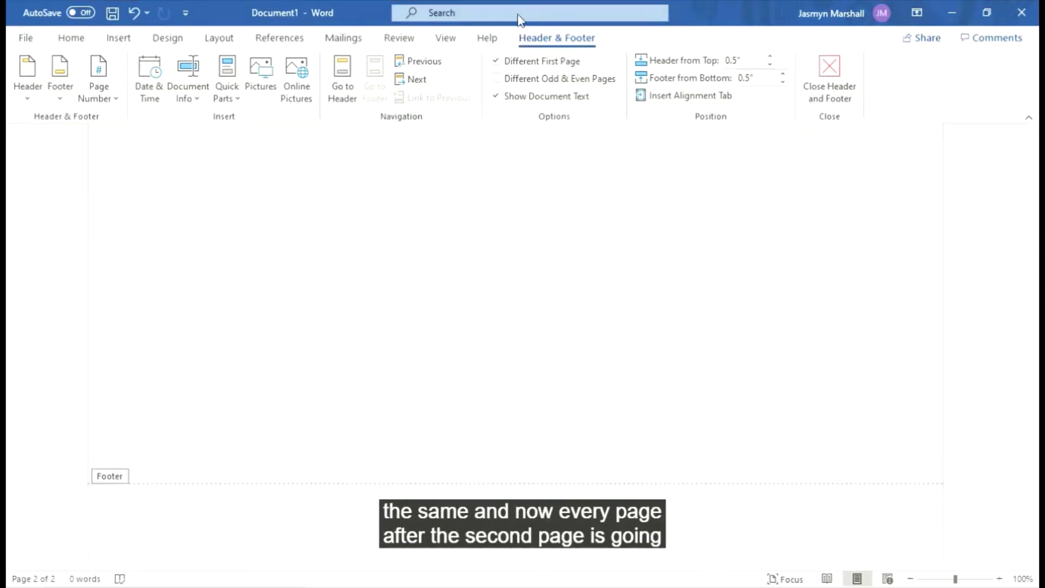
- Add a Plain Number 3 page number at the bottom of the page, then close Header & Footer
click(71, 102)
click(98, 97)
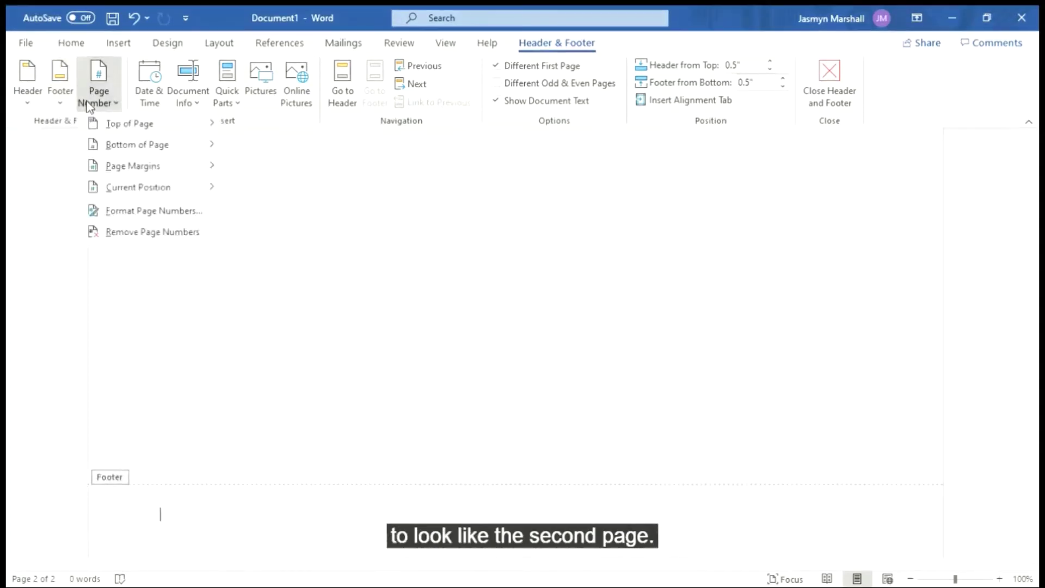
mouse_move(152, 129)
mouse_move(177, 146)
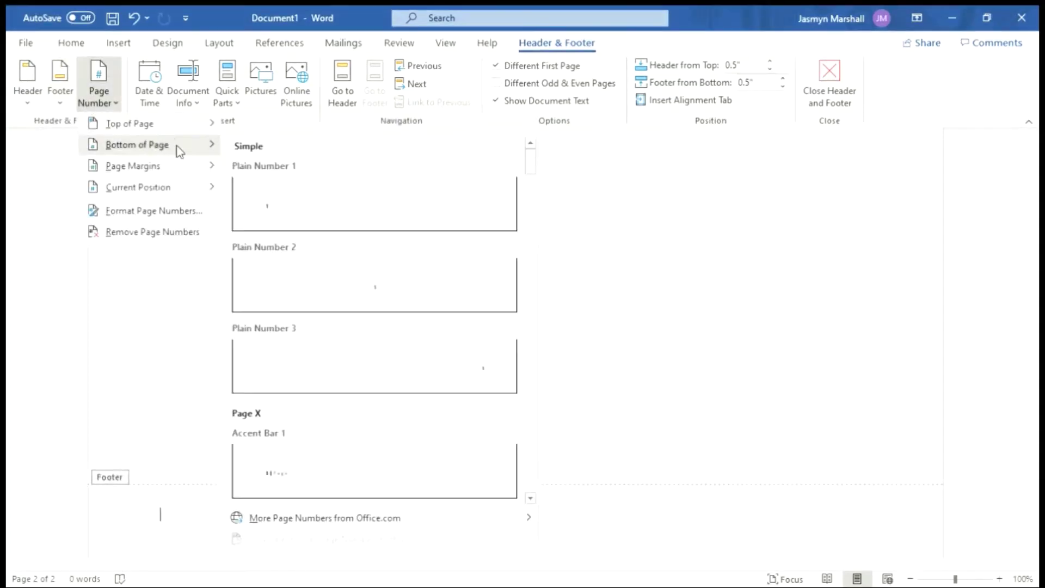
click(426, 342)
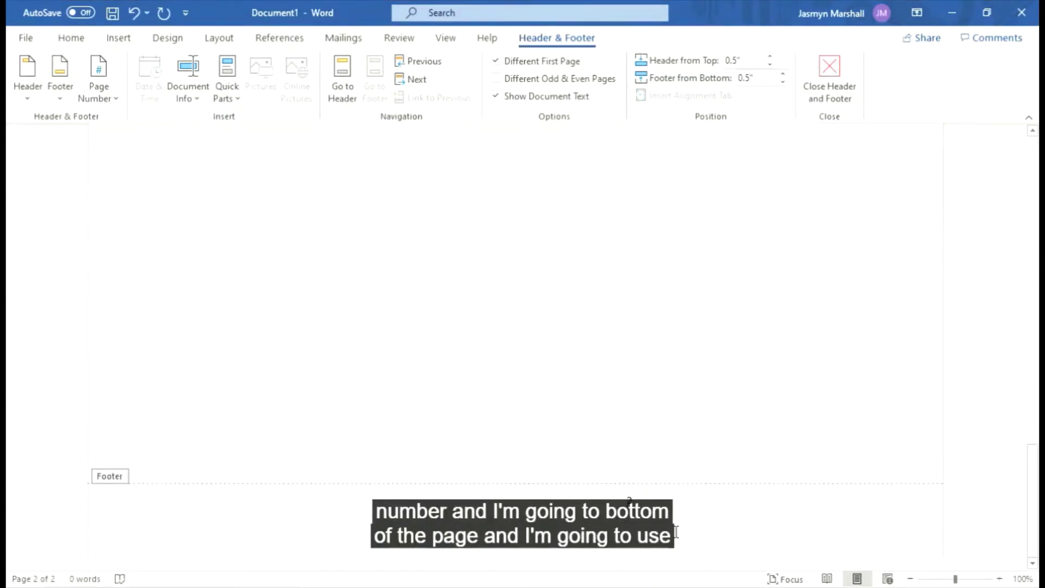
scroll(676, 532, up, 10)
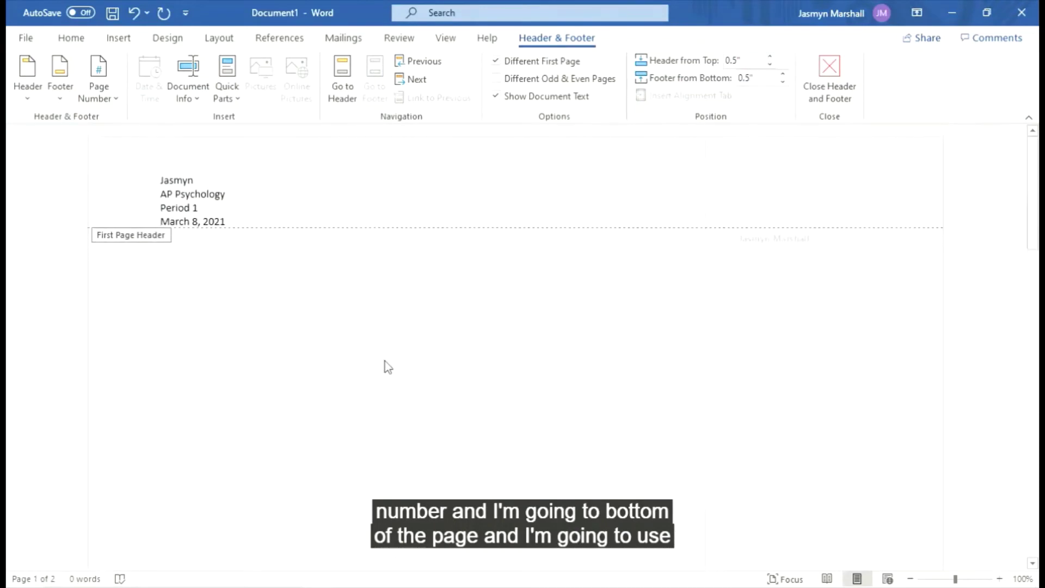
click(289, 207)
double_click(251, 289)
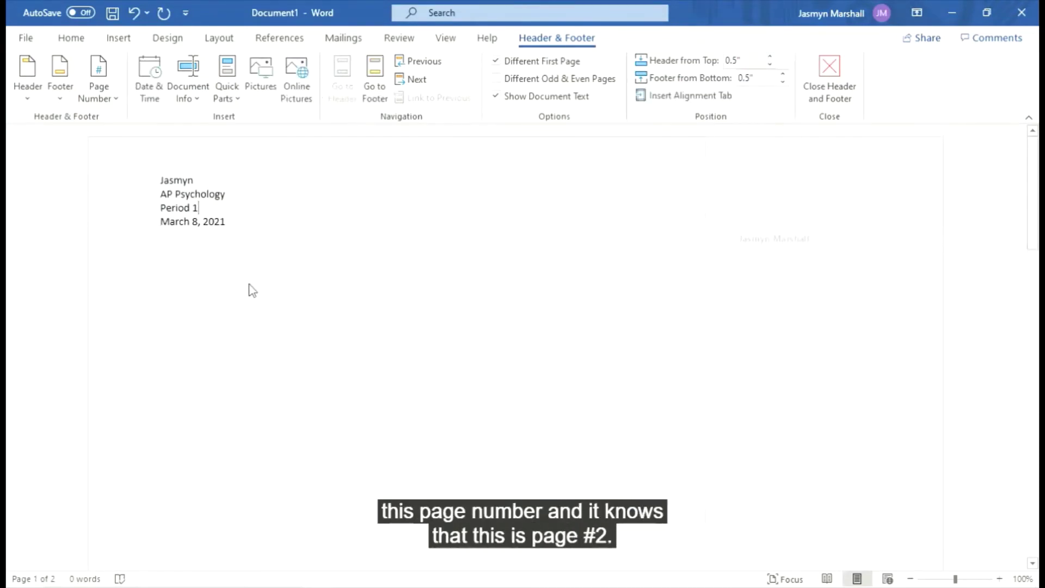
click(306, 269)
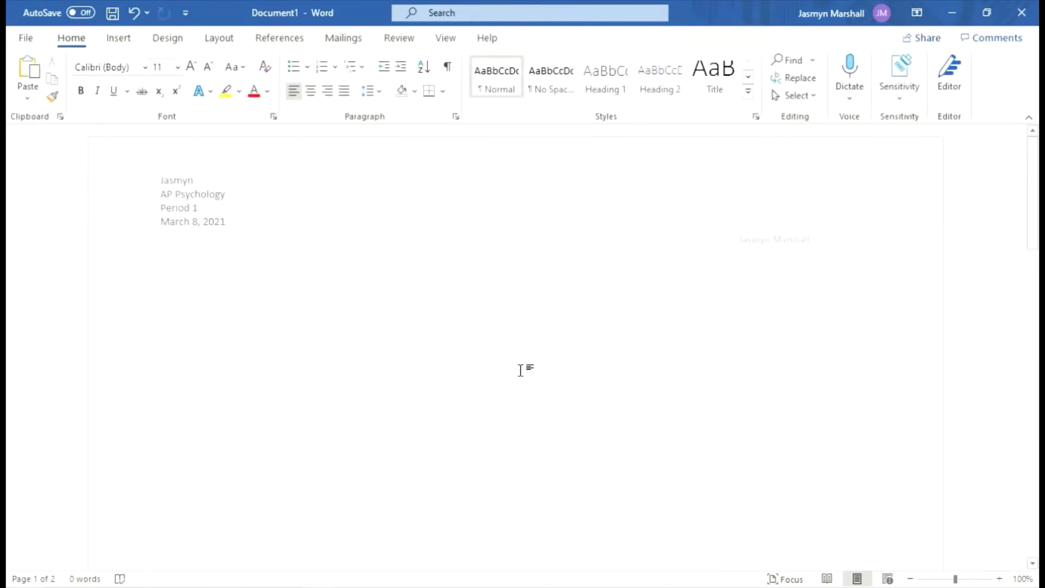